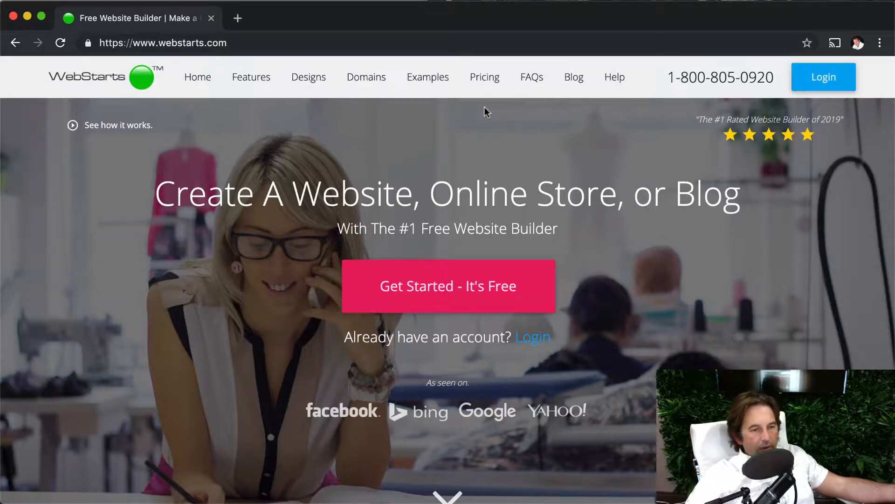
Start creating a free website and browse the design templates in the Online Store and Blogs & Forums categories
click(479, 281)
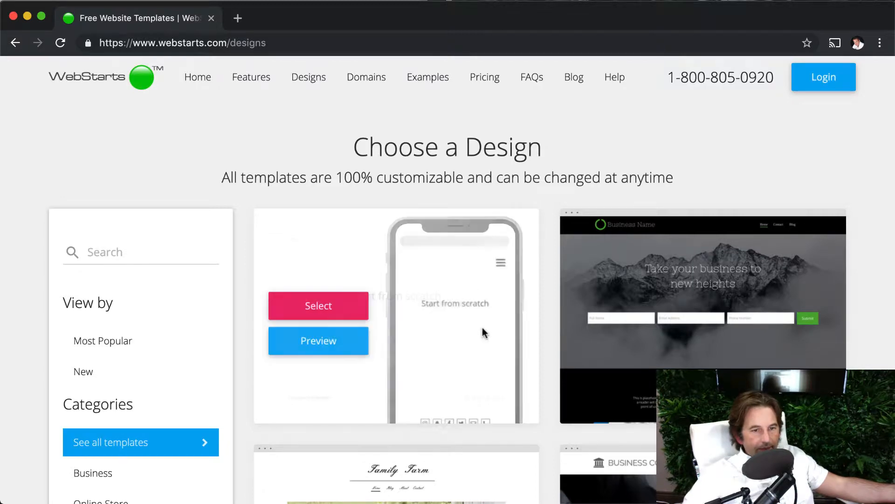
scroll(485, 331, down, 5)
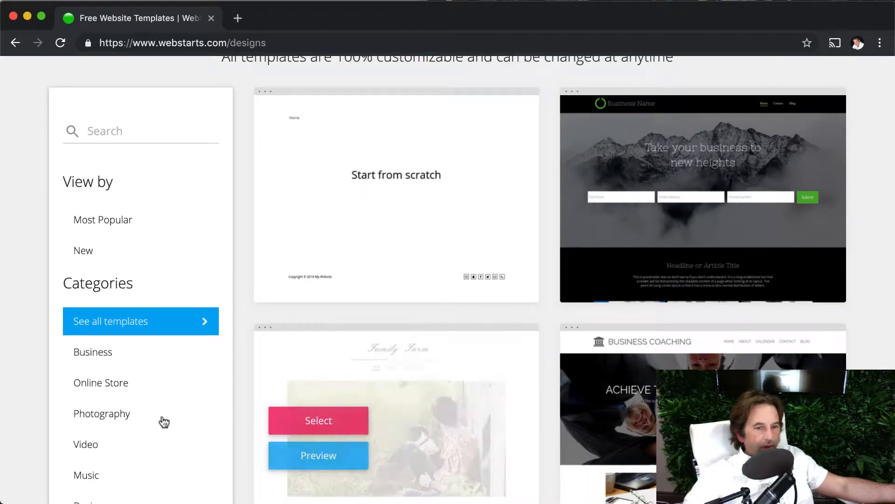
click(120, 387)
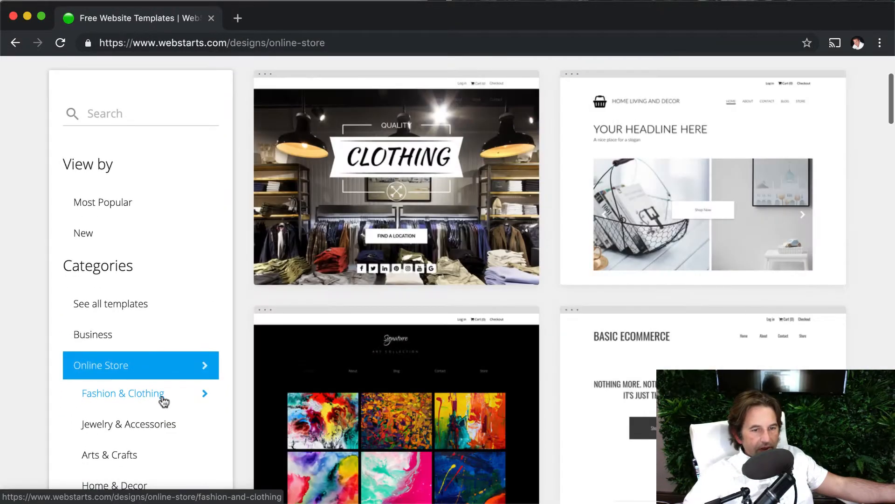
scroll(160, 399, down, 13)
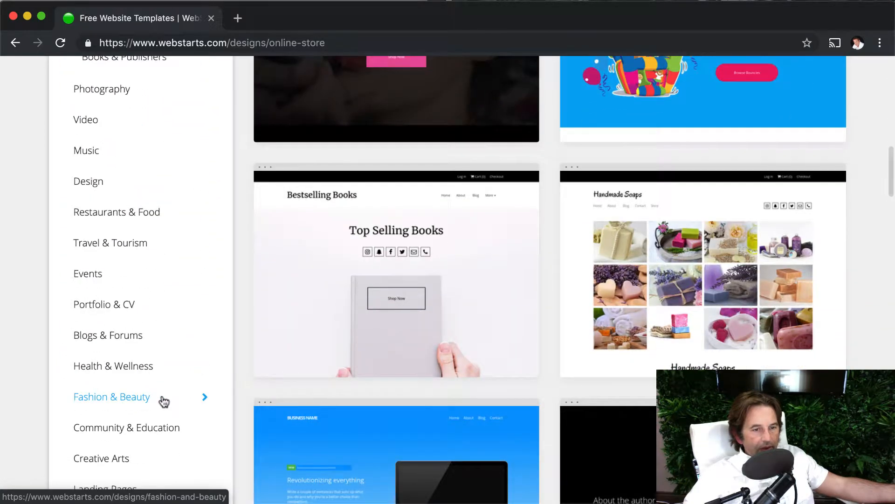
click(111, 337)
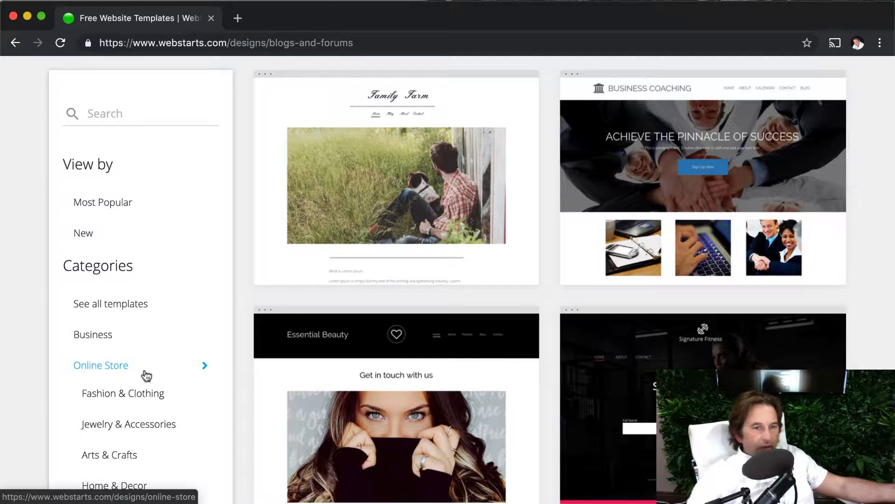
Show the Business design templates and select the Signature Fitness template
click(110, 344)
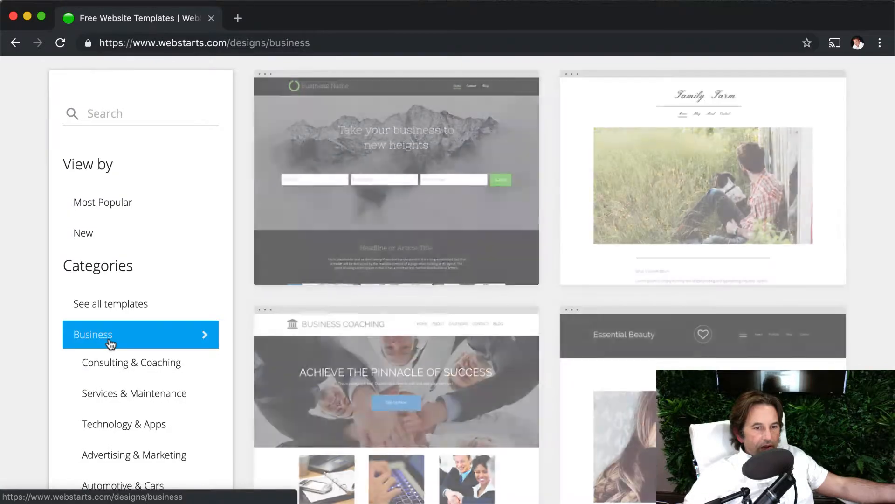
scroll(522, 390, down, 9)
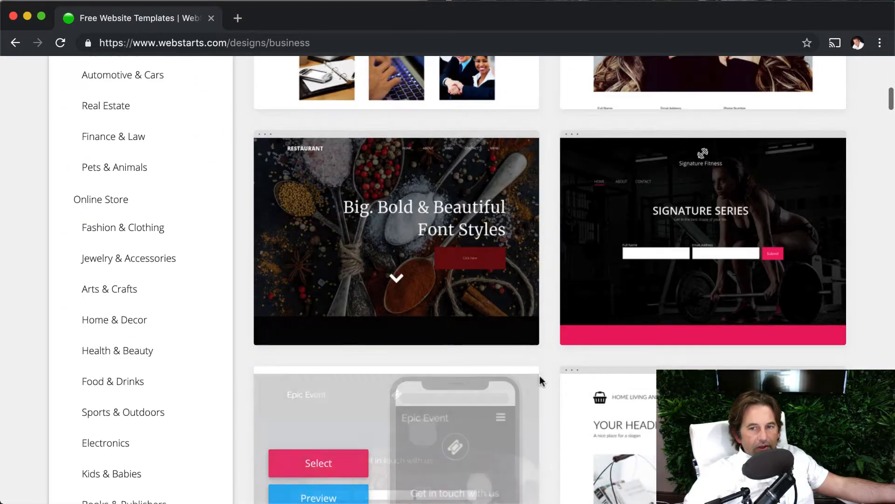
mouse_move(665, 262)
click(638, 228)
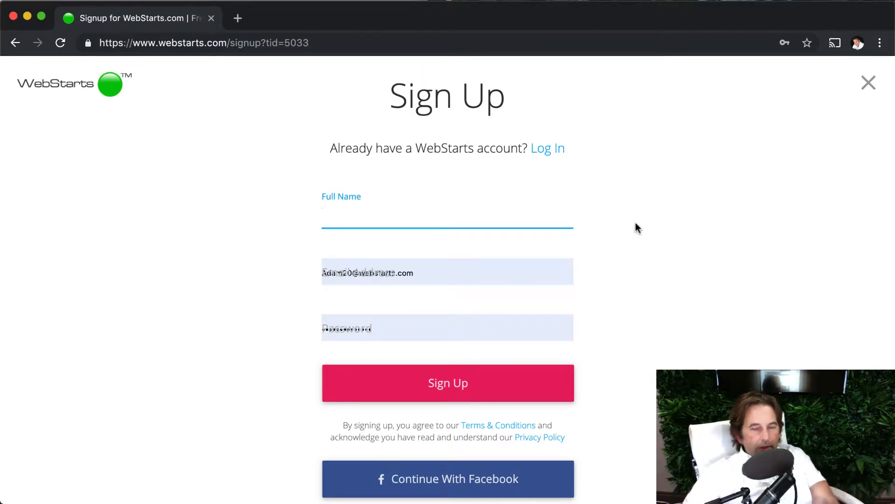
Sign up for an account with full name, email address and password, and save the login in the browser
scroll(635, 224, down, 1)
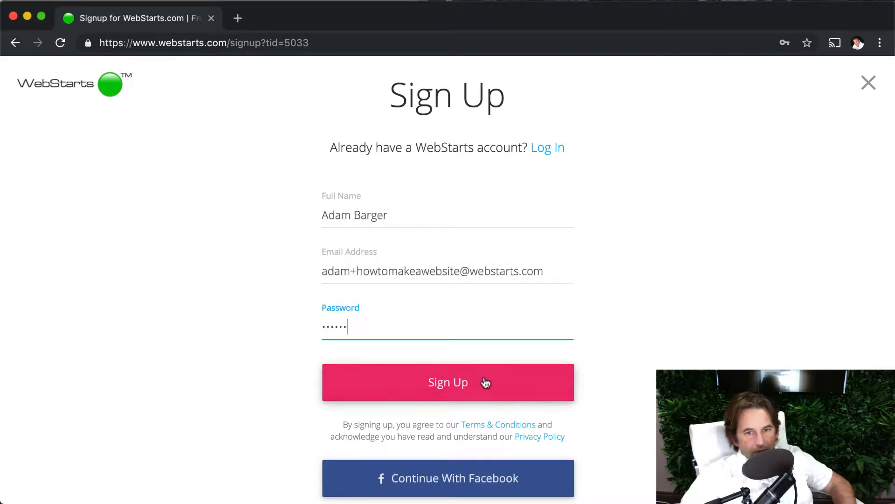
click(484, 378)
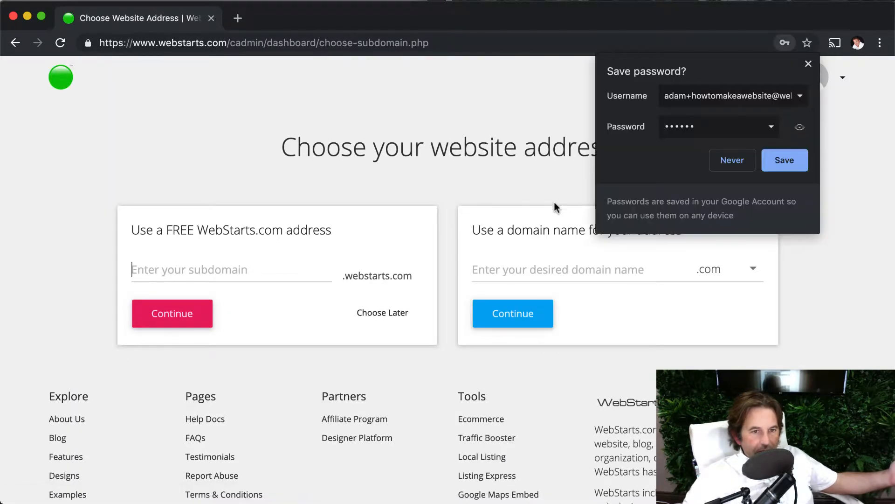
click(777, 163)
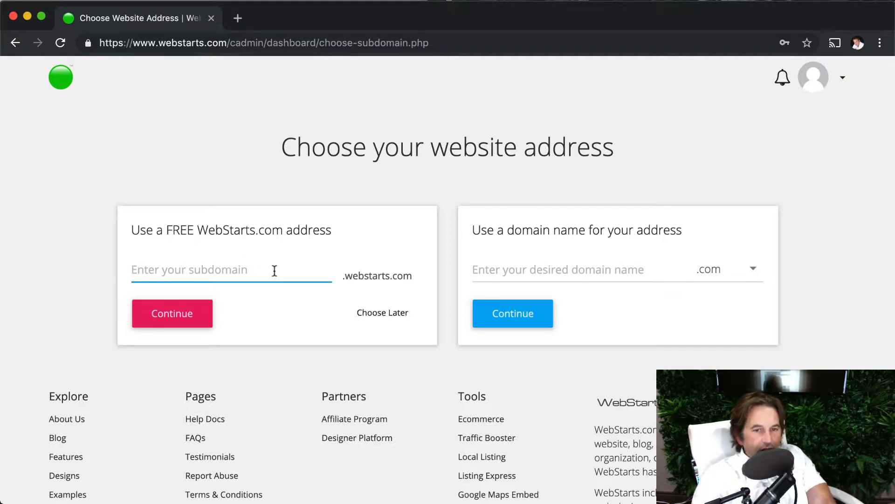
Try to claim the free WebStarts address with the subdomain howtomakeawebsite
text(how)
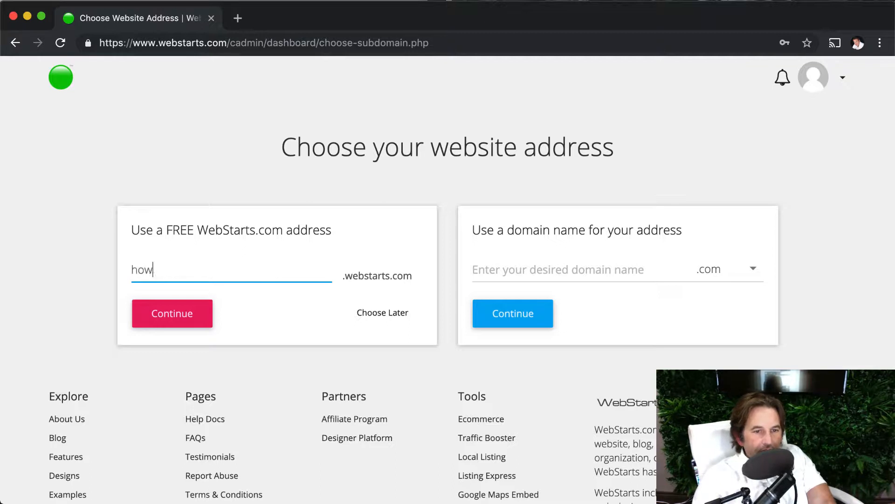
text(tomakeawebsite)
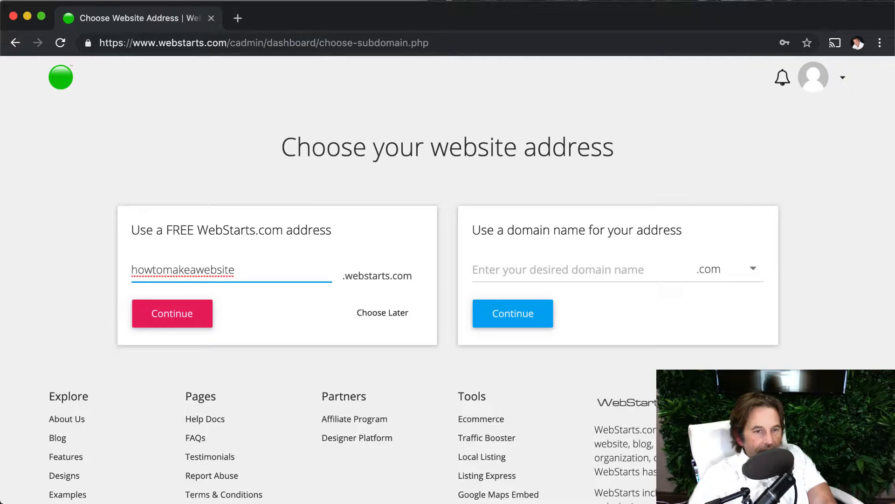
click(211, 310)
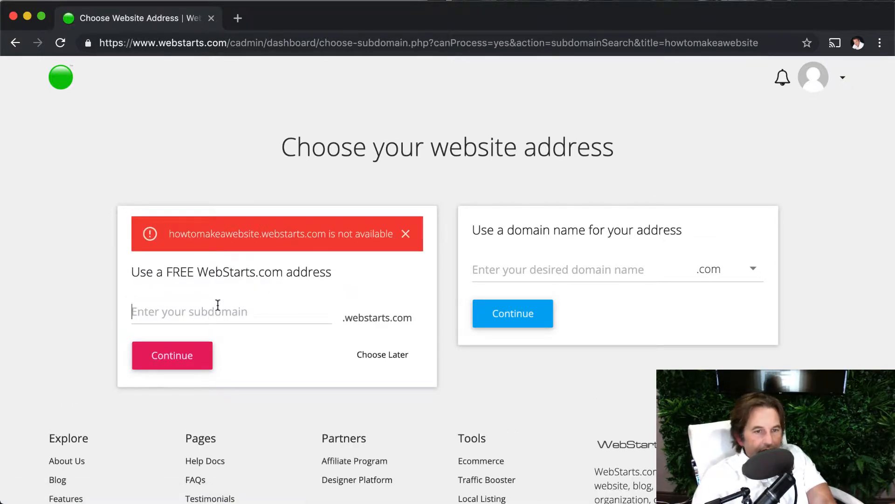
Claim the free subdomain howtomakeawebsitedemo and dismiss the welcome video
text(howtomakeawebsitedemo)
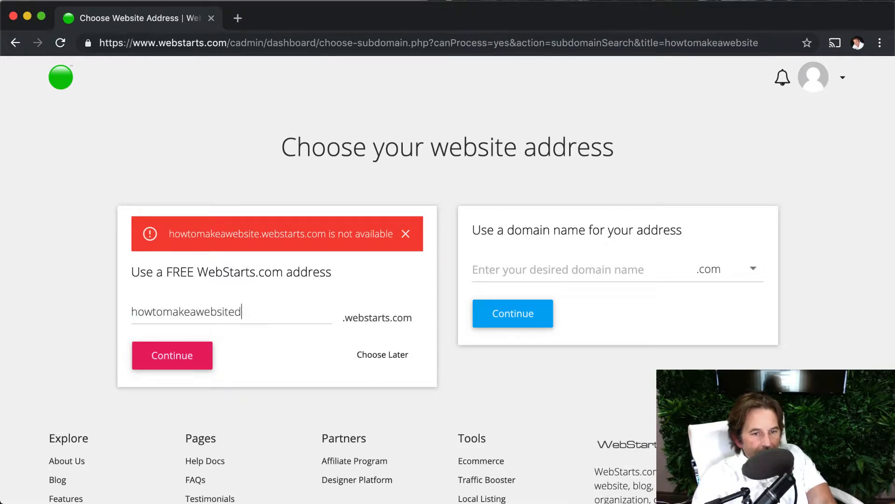
click(177, 349)
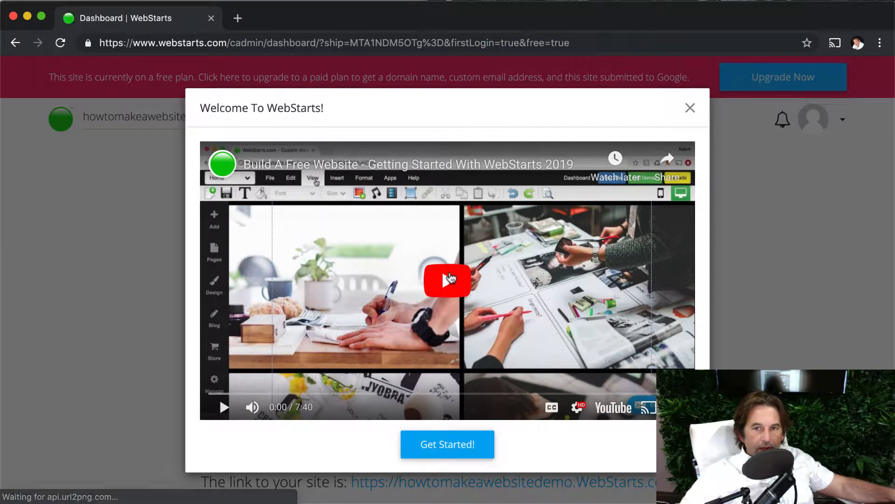
click(688, 110)
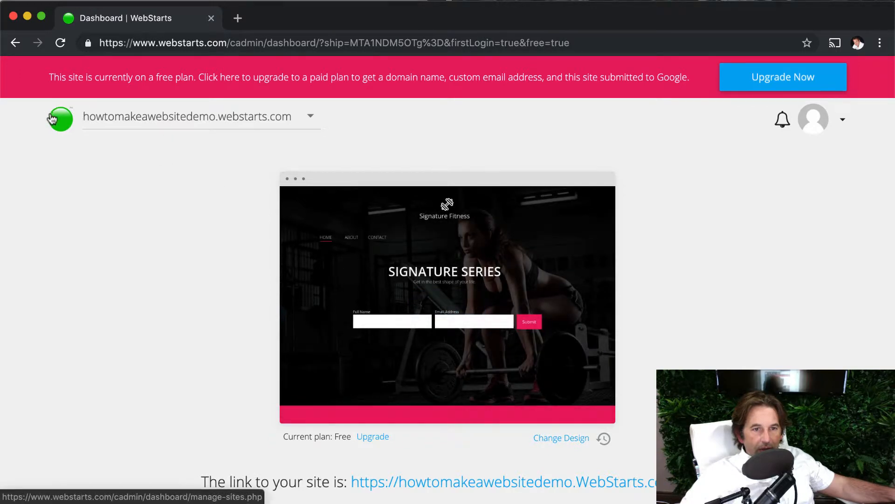
Examine the dashboard's website switcher, notifications and account menu options
click(138, 120)
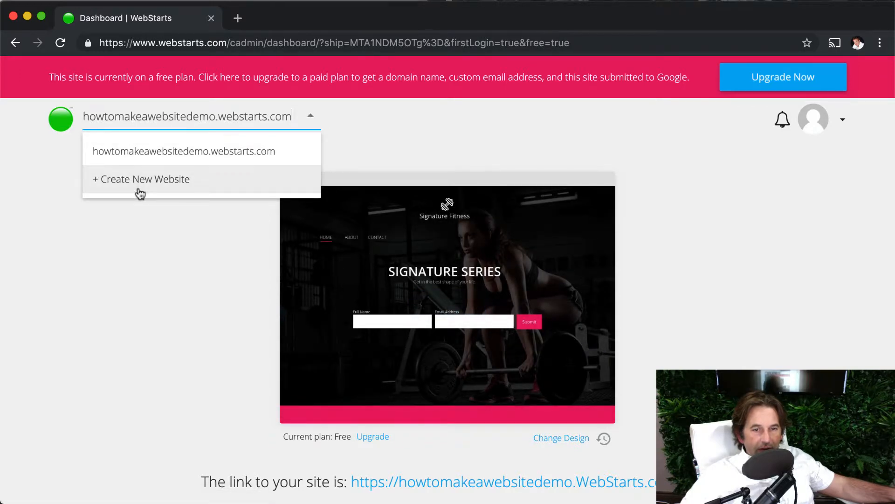
click(444, 147)
click(249, 122)
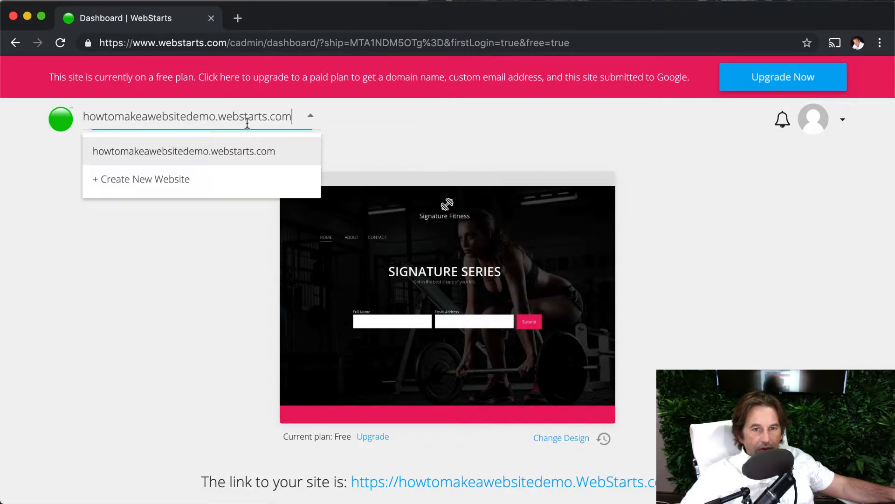
click(368, 148)
click(788, 121)
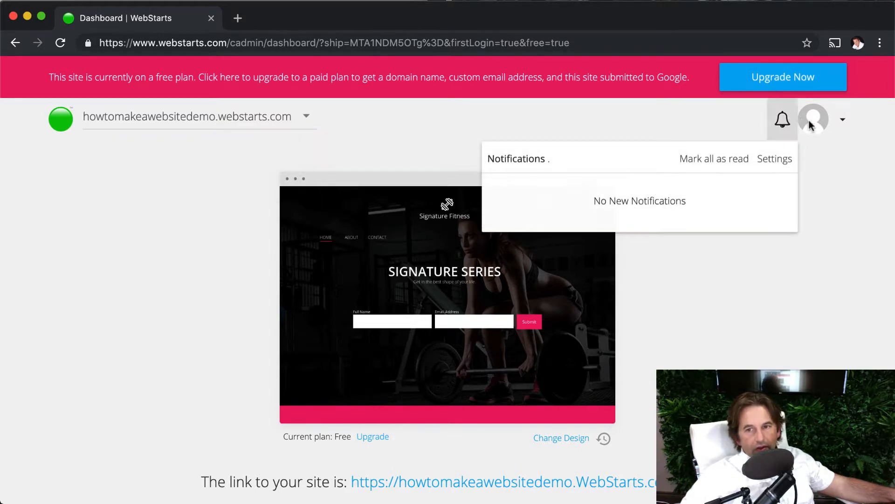
click(813, 122)
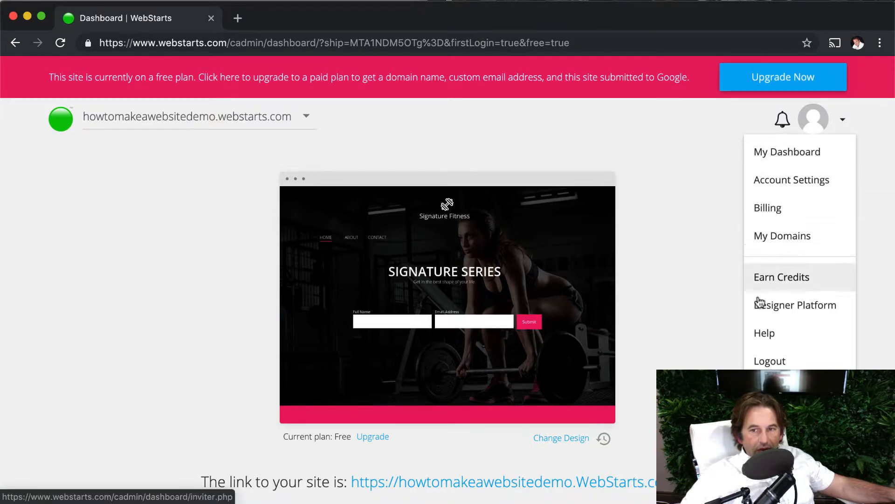
Look over the dashboard's tool tiles and site link, and open the site in the editor
scroll(447, 280, down, 7)
scroll(315, 293, down, 4)
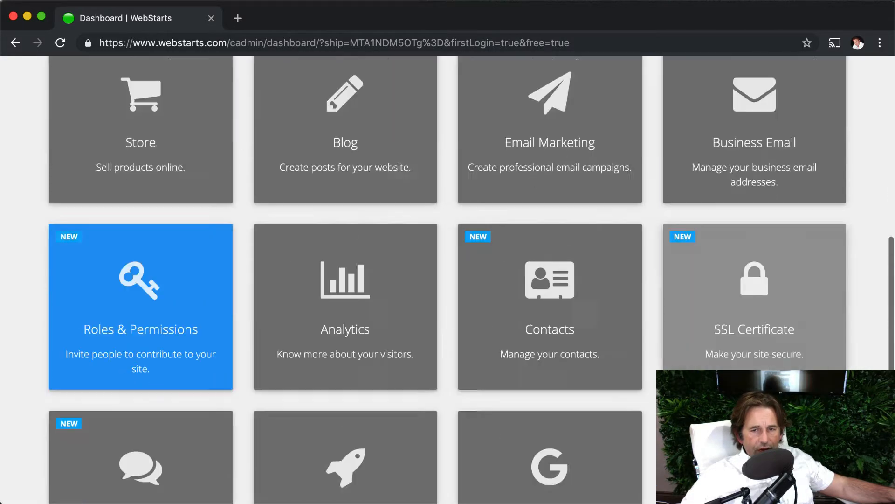
scroll(316, 294, up, 1)
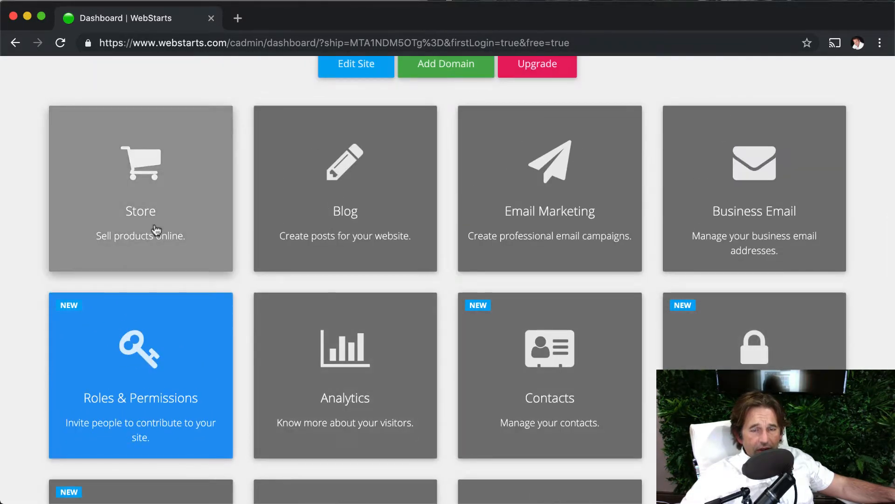
scroll(448, 304, up, 2)
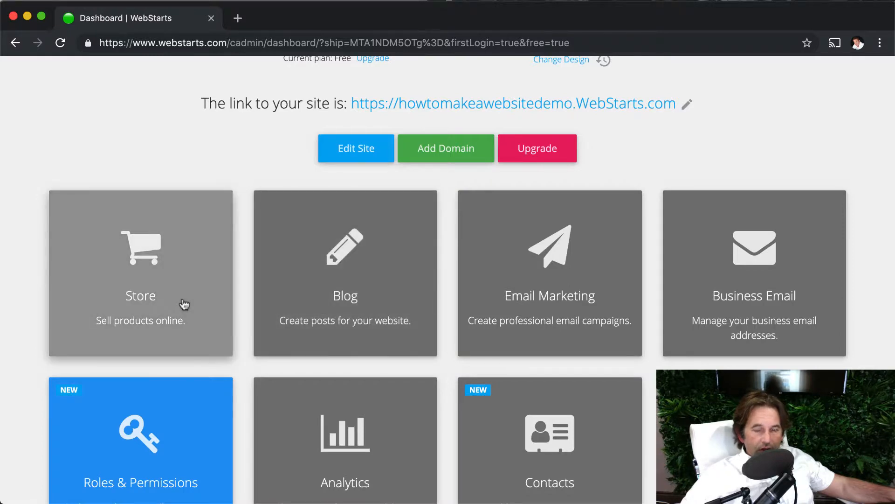
scroll(327, 322, up, 8)
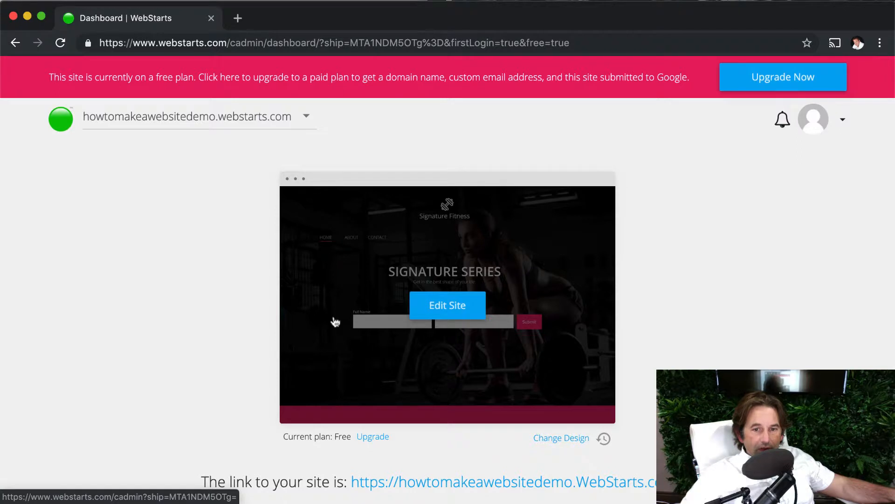
scroll(383, 338, down, 3)
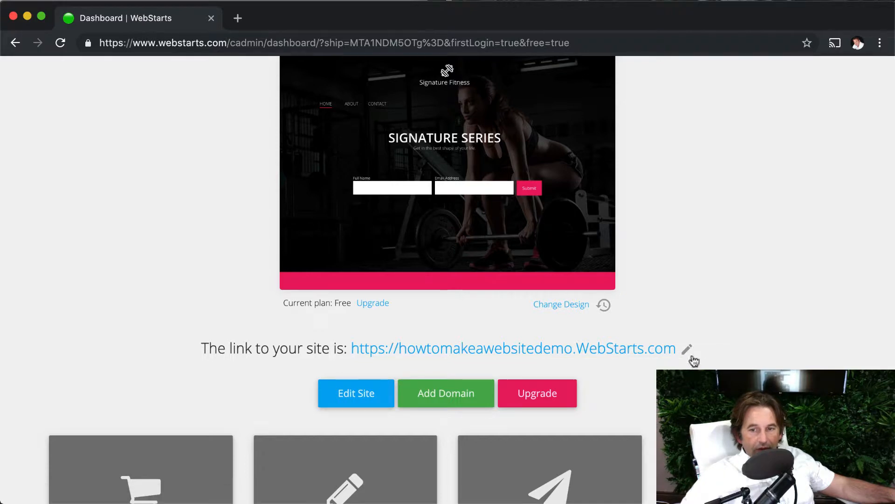
scroll(736, 269, up, 3)
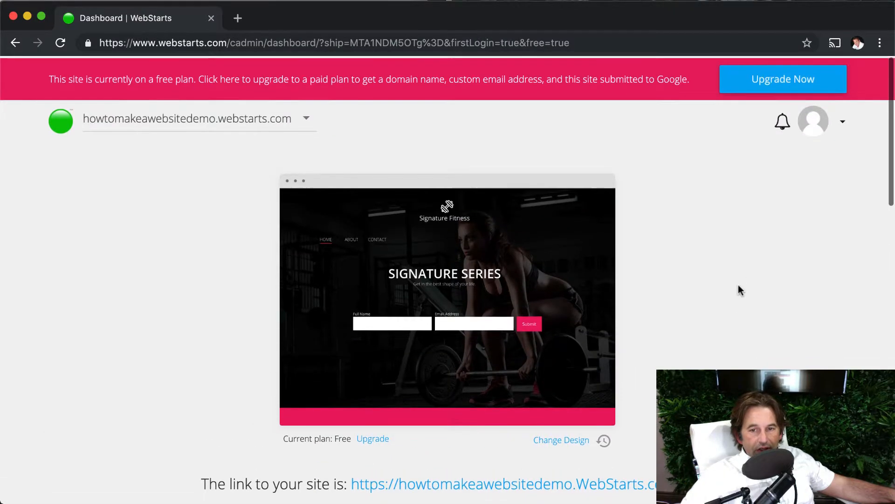
mouse_move(431, 279)
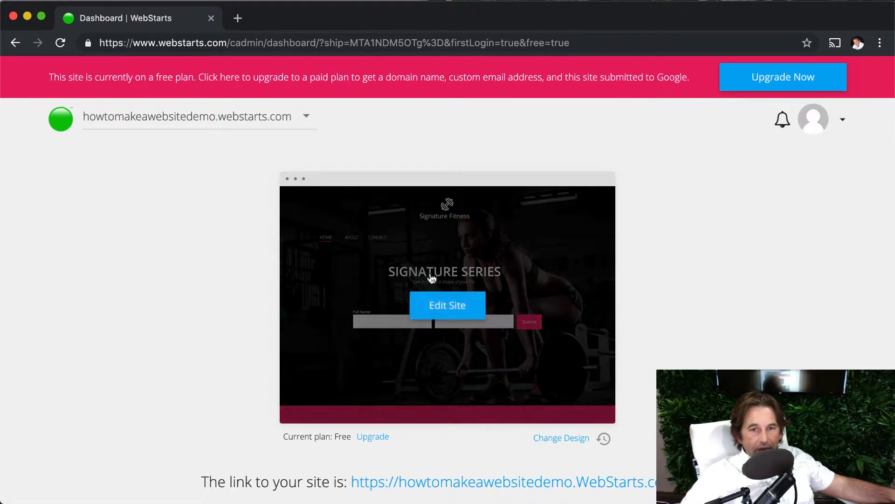
click(460, 316)
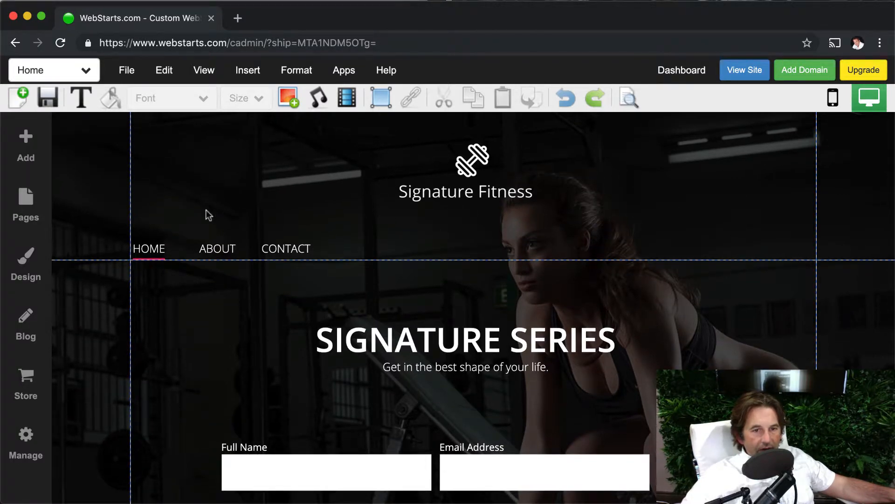
Look through the home page in the editor from header to footer and open the live site
scroll(332, 218, down, 20)
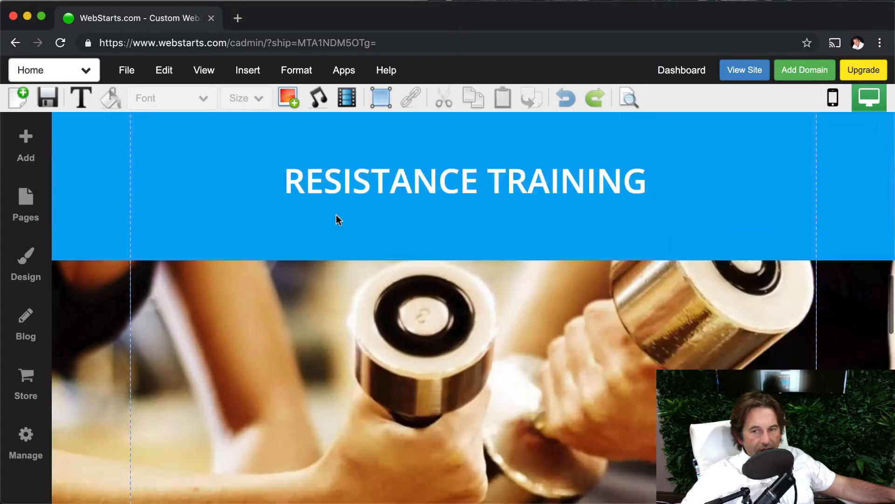
scroll(354, 228, down, 15)
scroll(387, 205, up, 3)
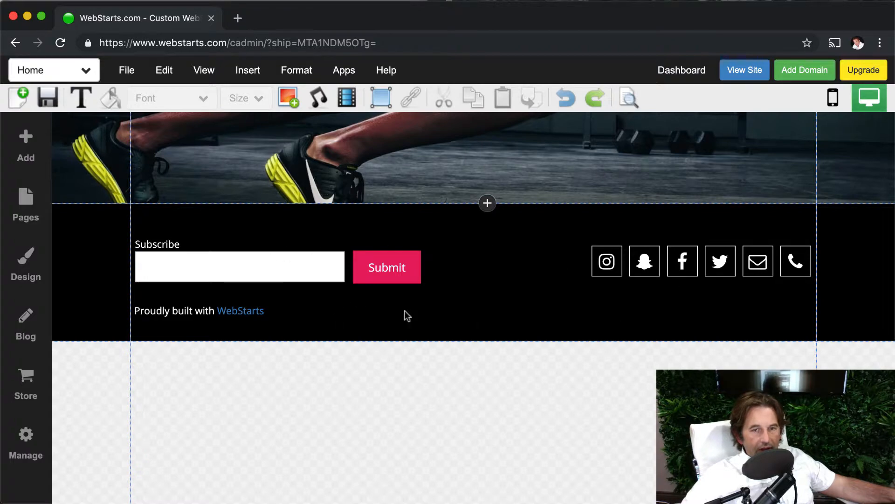
scroll(451, 304, up, 20)
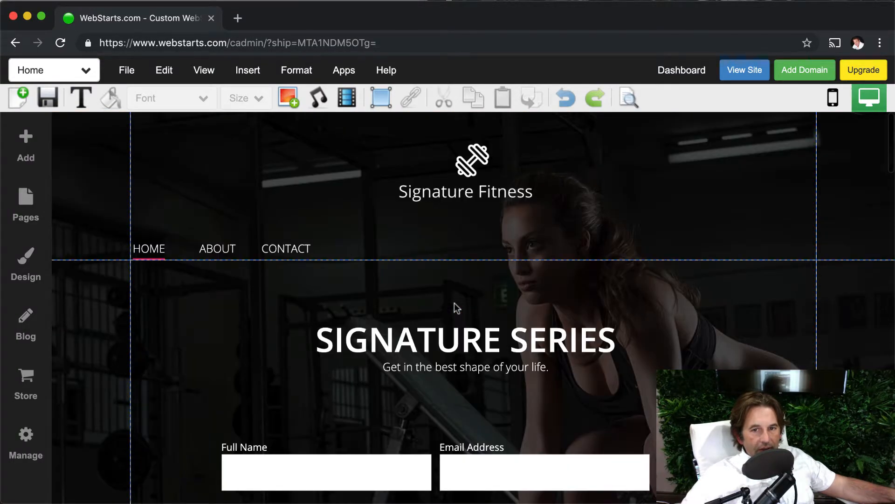
scroll(460, 314, down, 2)
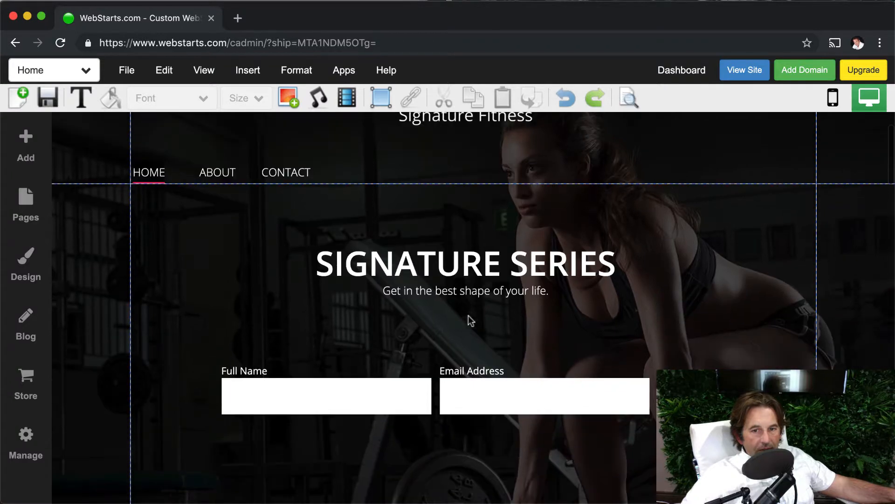
scroll(419, 280, up, 2)
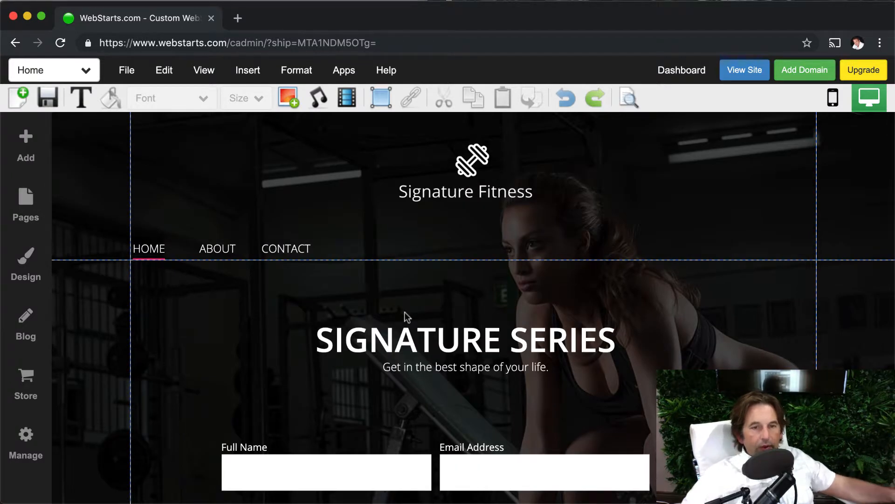
click(743, 72)
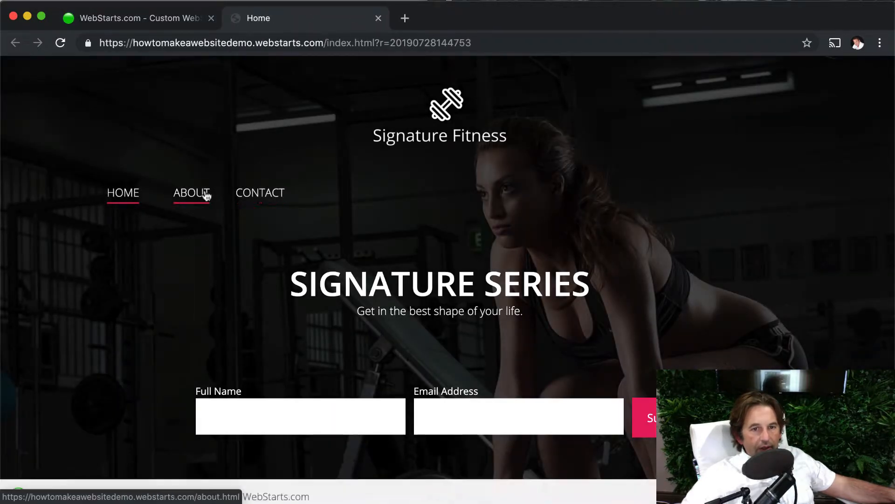
Look through the About, Contact and Home pages of the live site down to the footer, and return to the editor
click(205, 195)
click(265, 199)
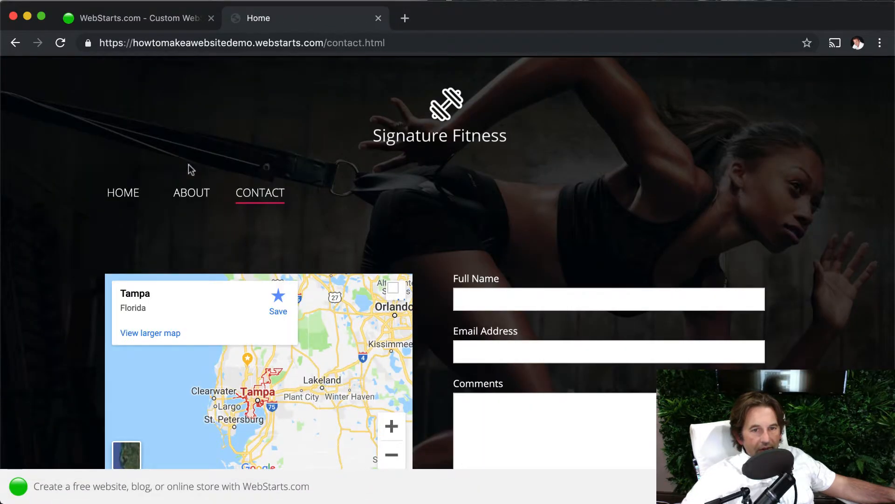
click(200, 195)
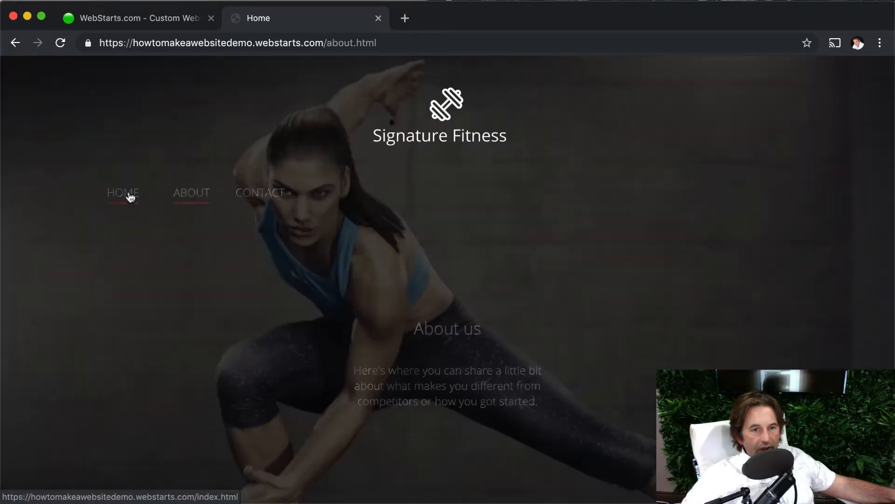
click(130, 195)
scroll(293, 217, down, 10)
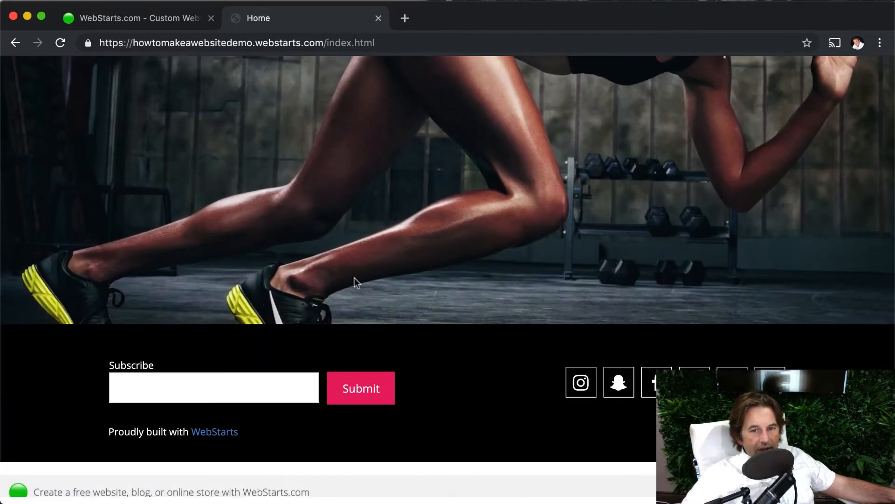
scroll(534, 324, up, 2)
scroll(535, 319, down, 2)
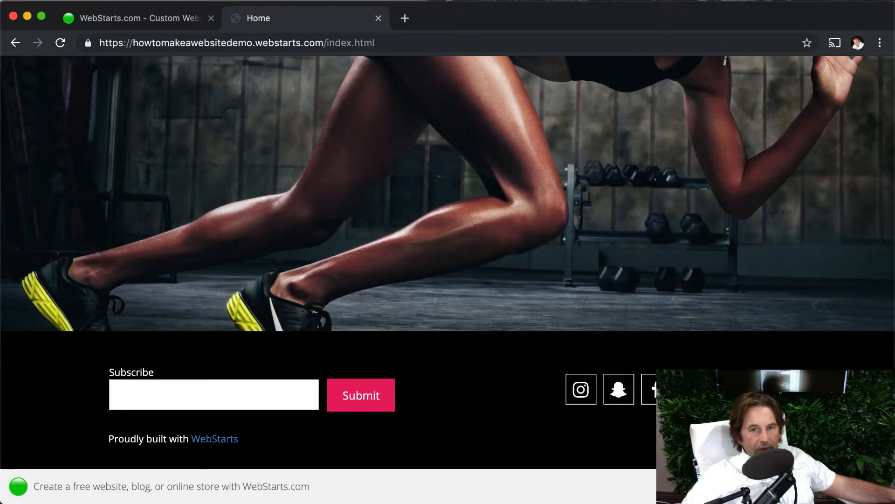
scroll(513, 333, up, 15)
scroll(513, 335, up, 15)
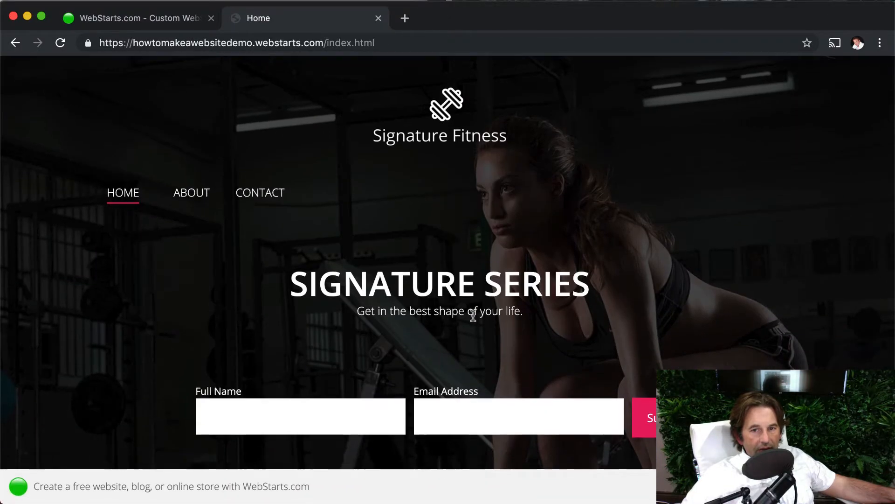
click(378, 19)
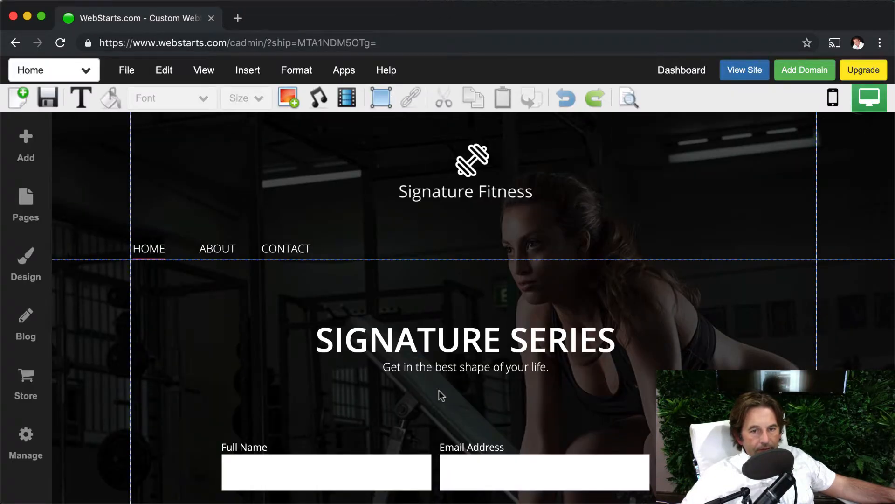
Replace the home page heading "SIGNATURE SERIES" with "My Fitness Group"
double_click(470, 346)
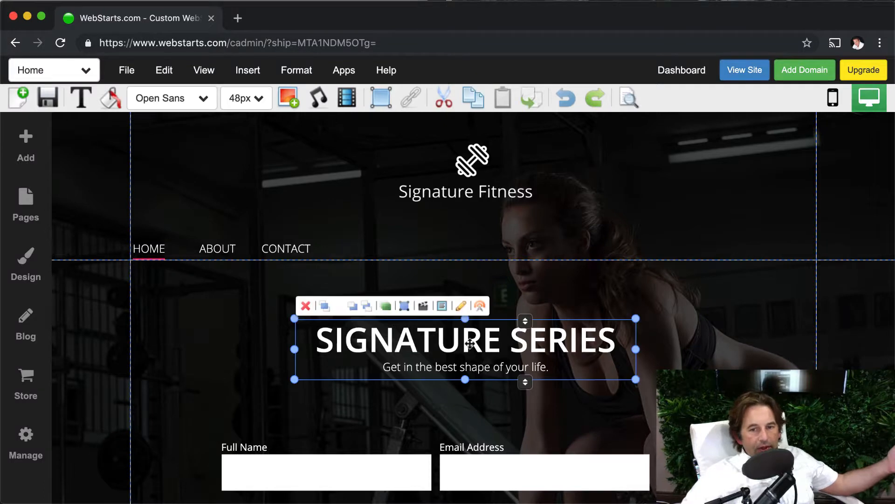
triple_click(471, 344)
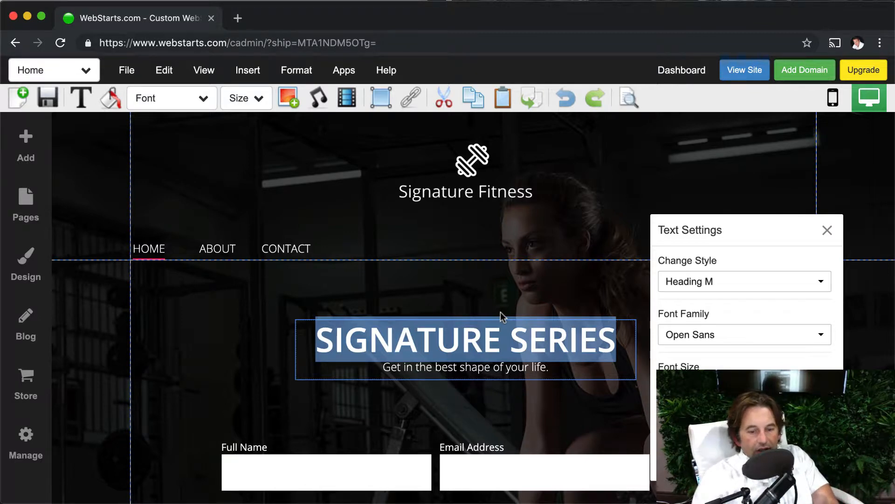
text(m)
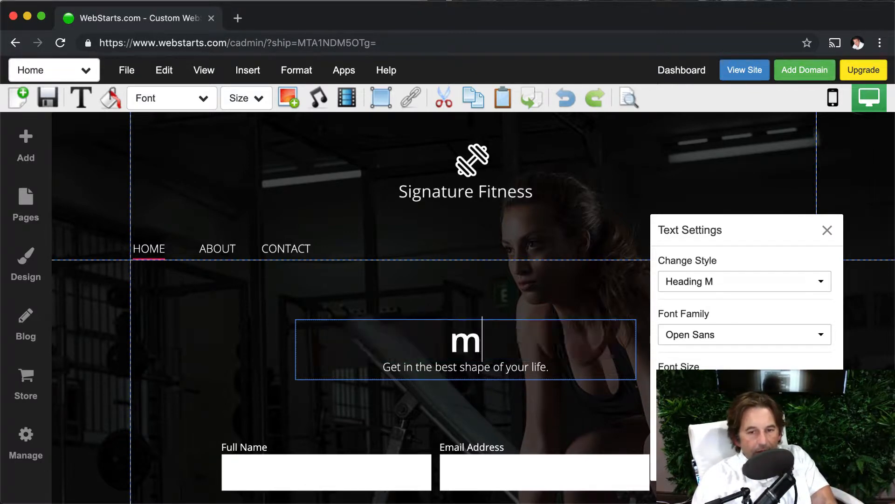
key(BackSpace)
text(My F)
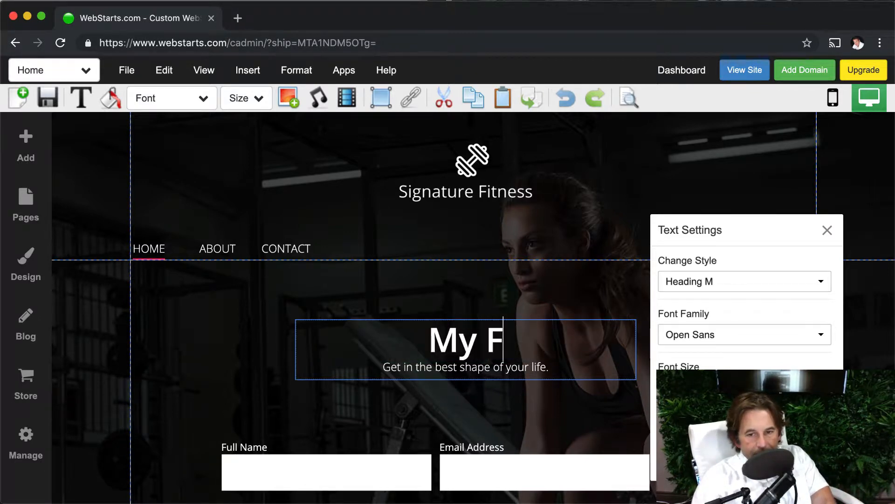
text(itness Group)
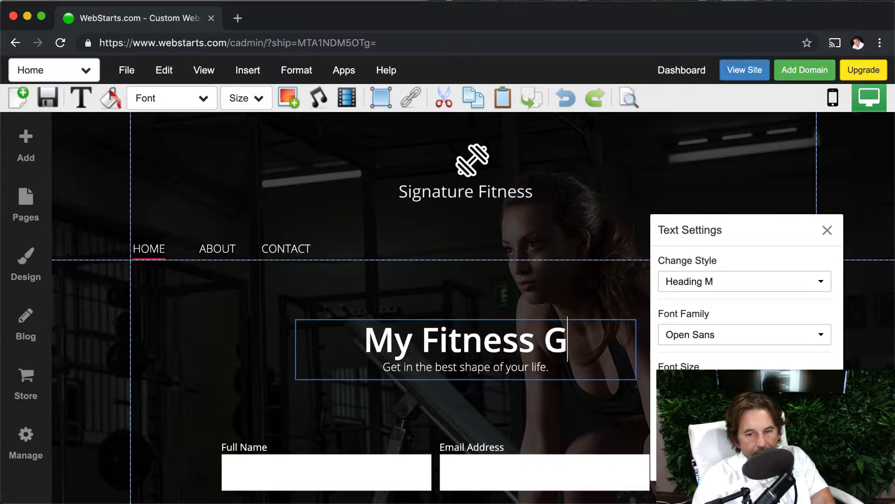
click(510, 294)
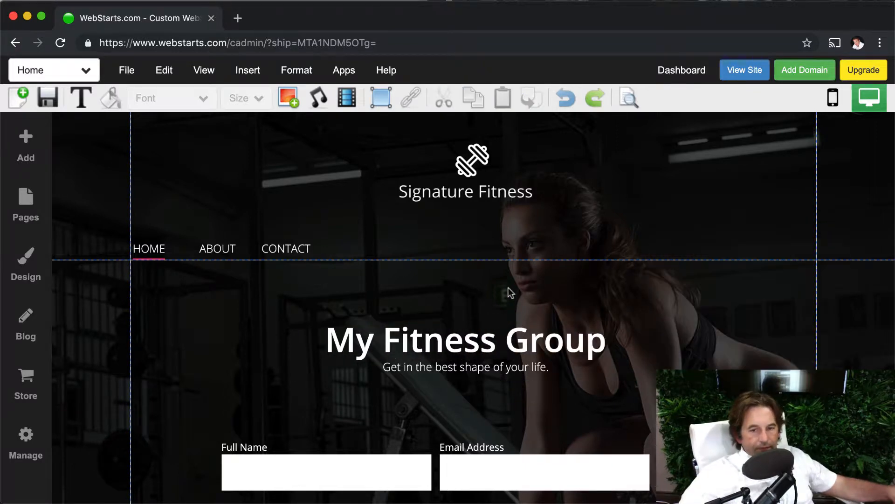
Replace the background image behind the home page heading with the photo of the boxer at a punching bag
click(490, 341)
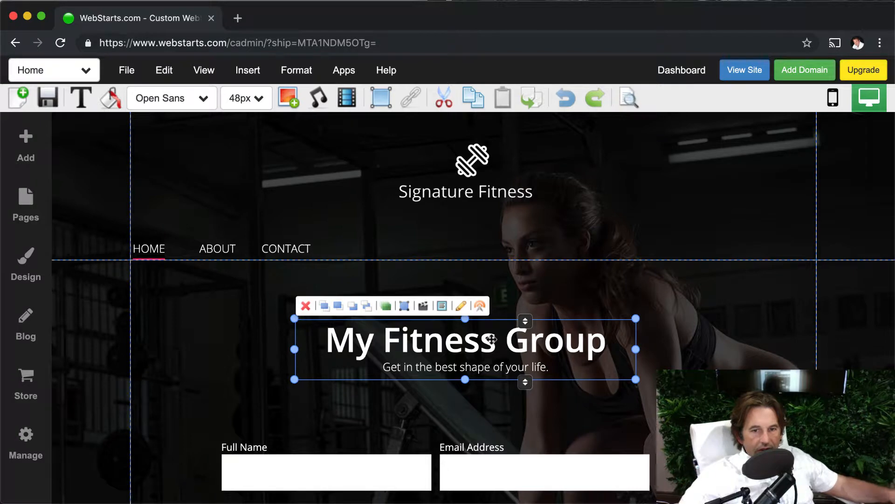
scroll(422, 405, down, 2)
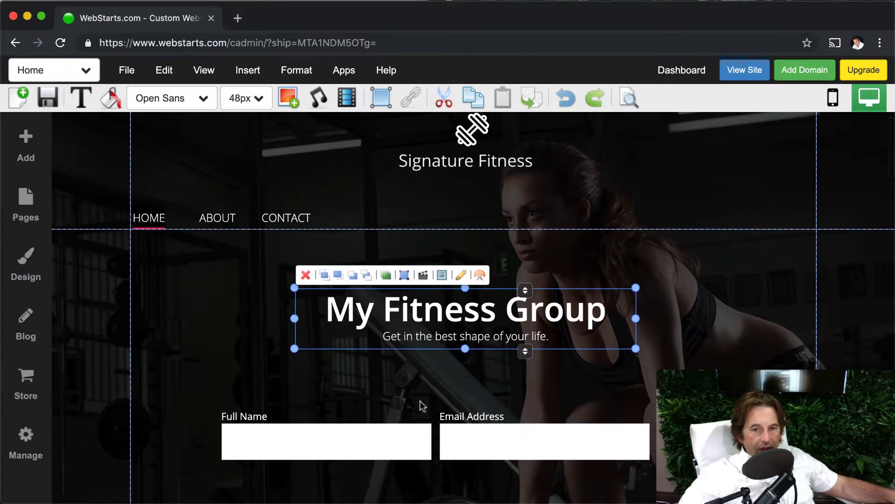
click(196, 353)
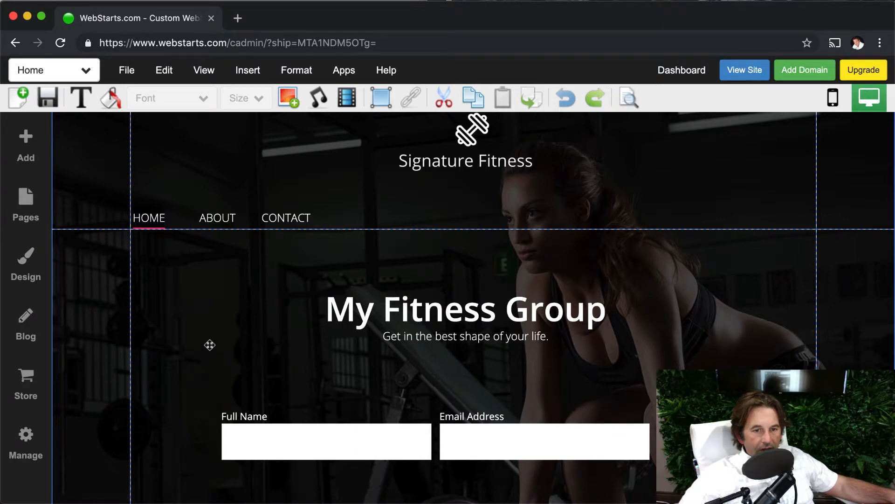
double_click(289, 326)
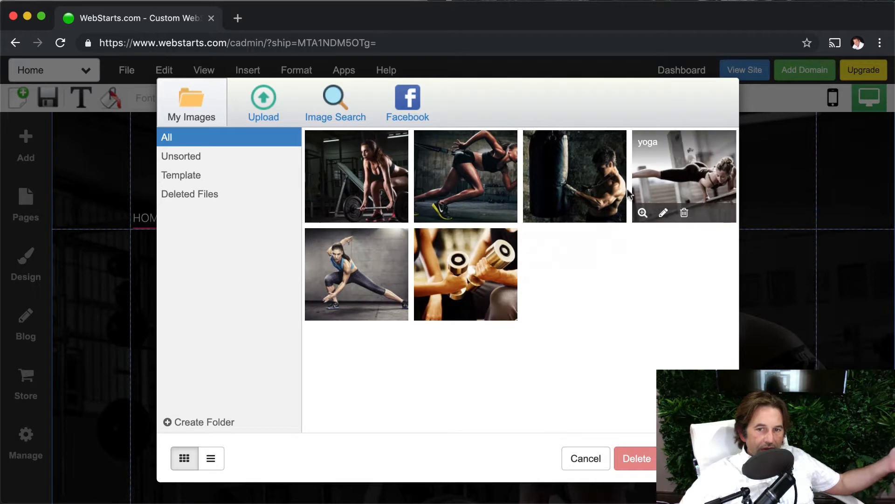
double_click(585, 174)
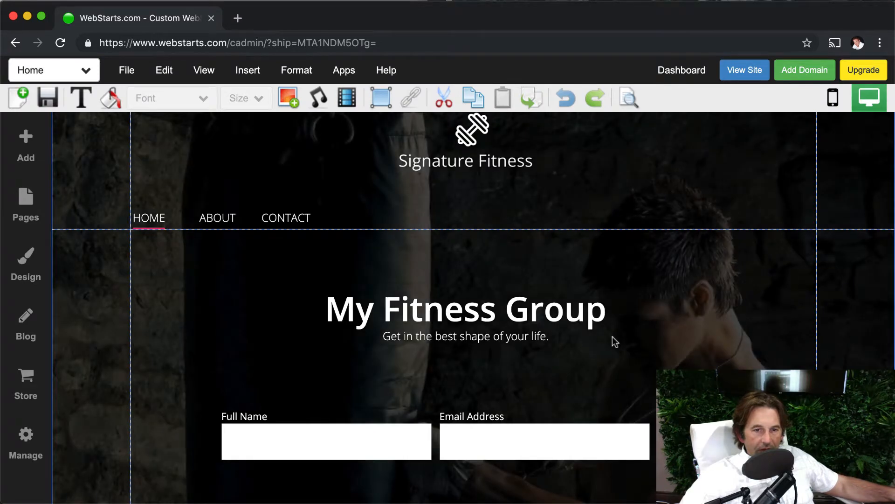
scroll(614, 338, down, 5)
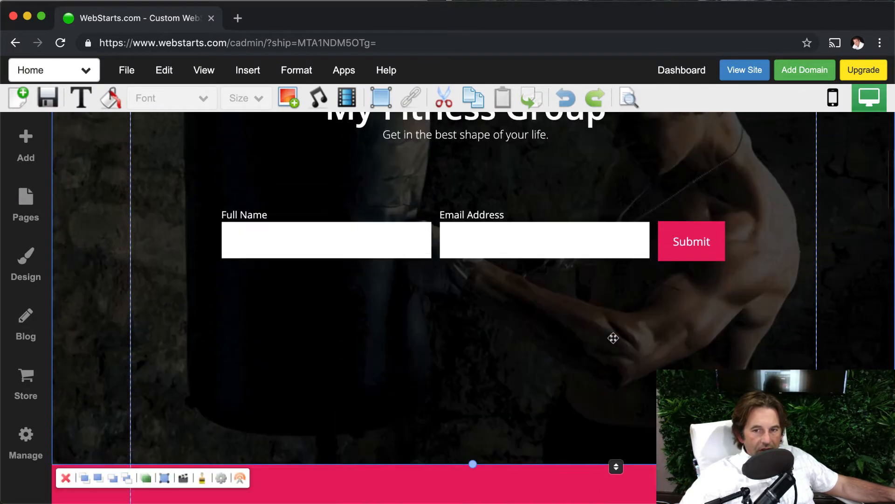
scroll(614, 340, up, 6)
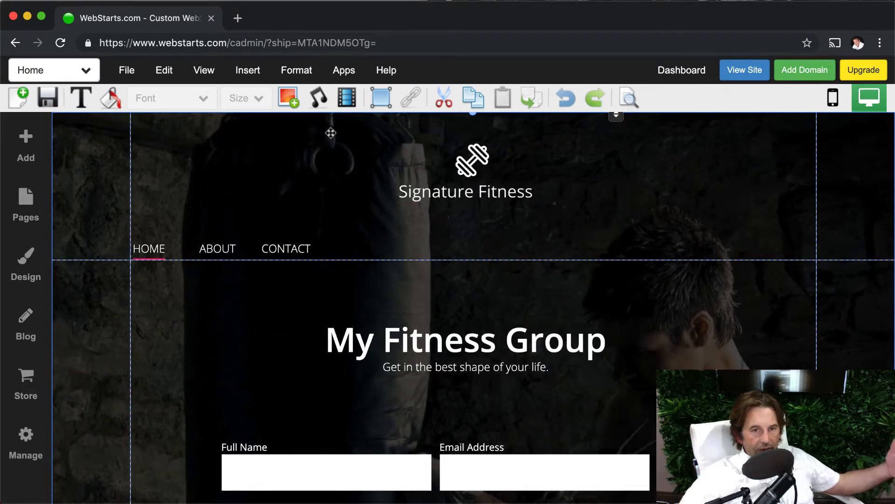
Examine the image sources for adding a picture: own images, the photo search with its Dance category, and Facebook, and leave without inserting one
click(31, 158)
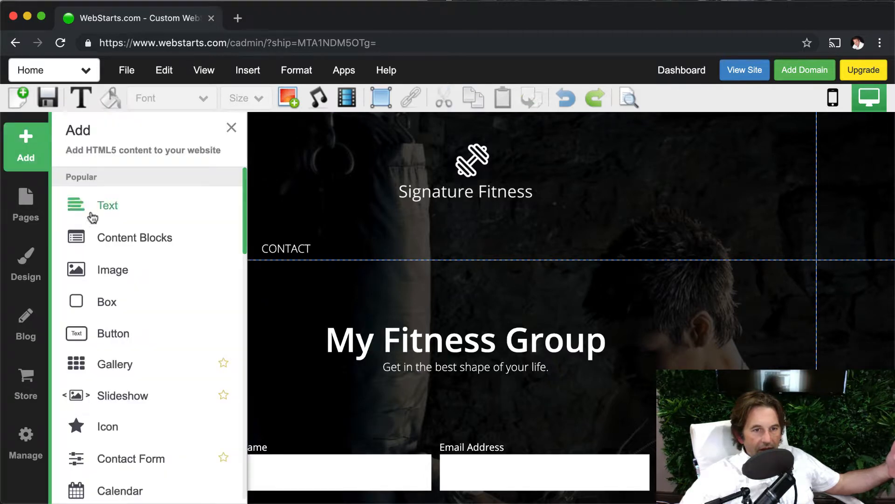
click(114, 270)
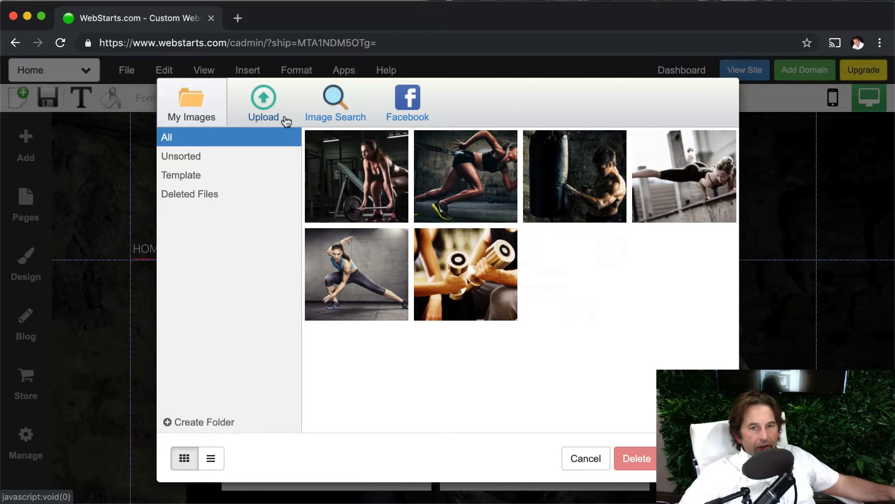
click(324, 120)
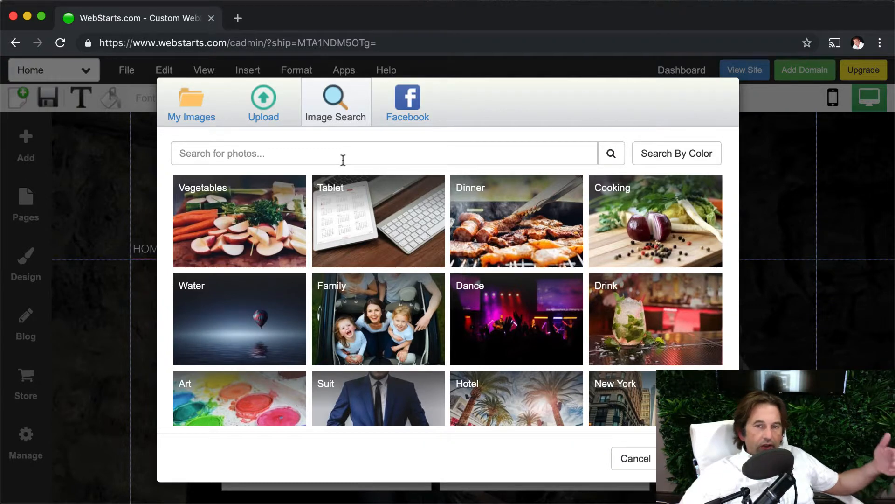
click(345, 159)
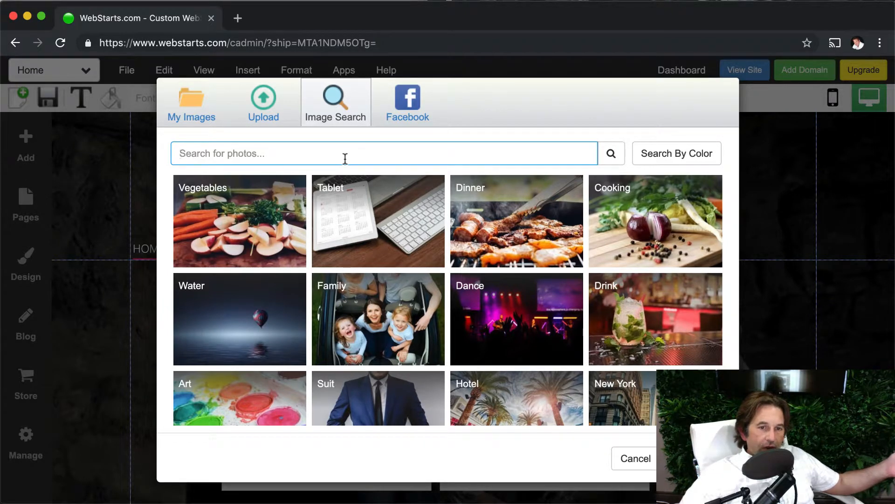
click(653, 160)
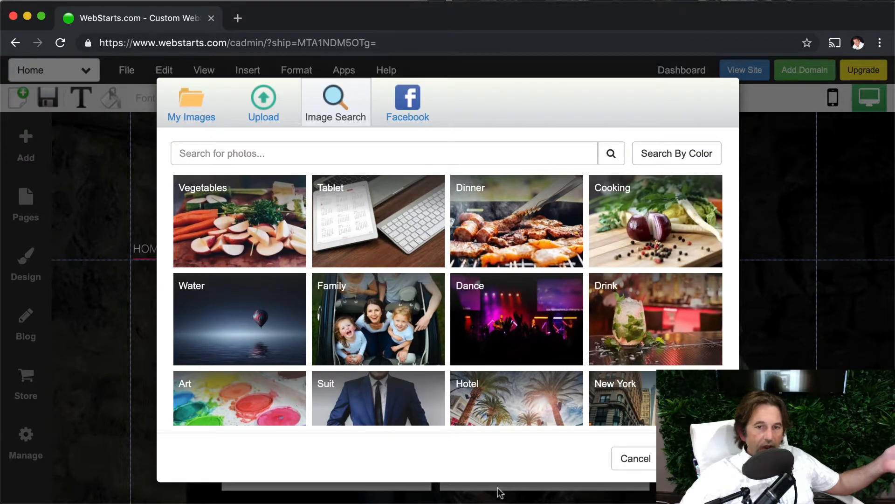
click(498, 334)
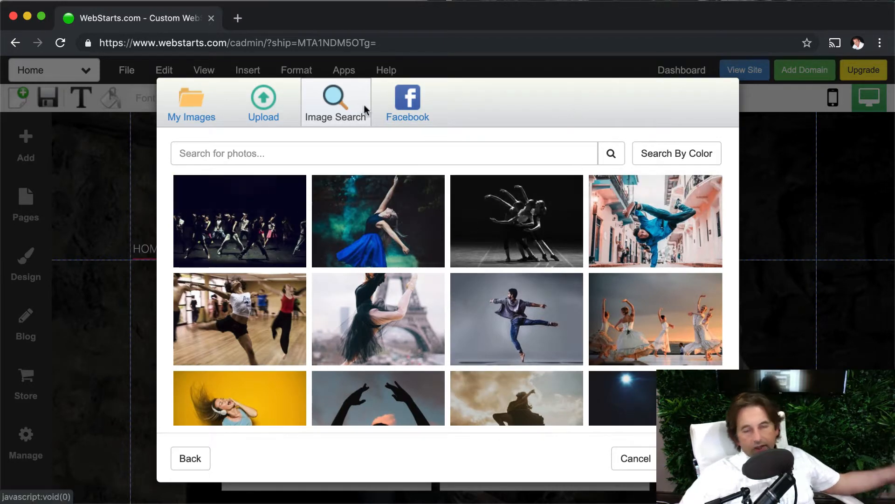
click(395, 118)
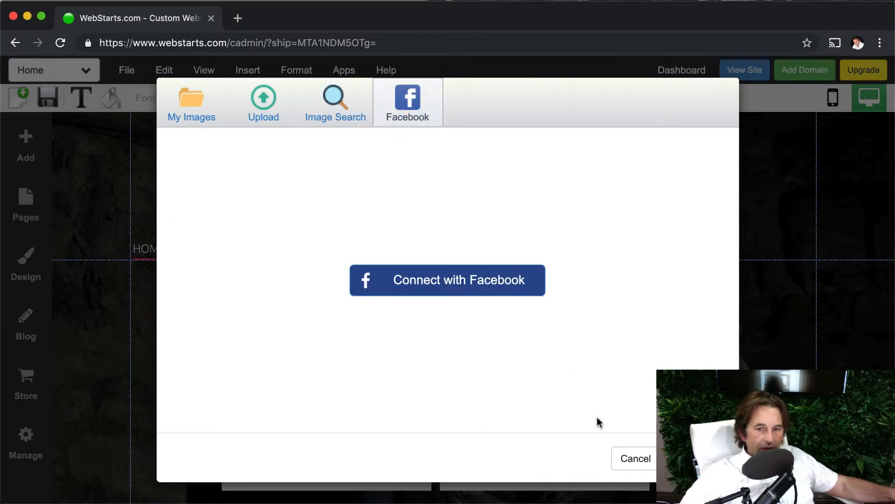
click(634, 458)
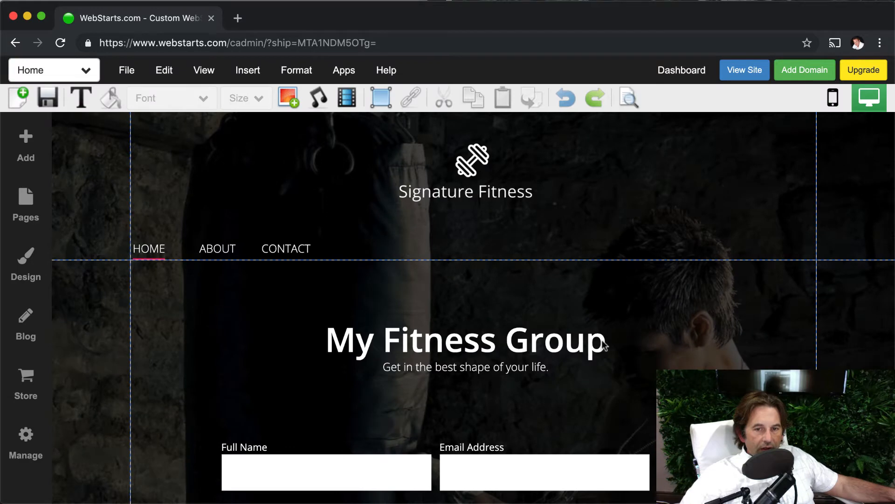
Open the home page sign-up form in the Form Builder and remove its Full Name field
scroll(632, 358, down, 5)
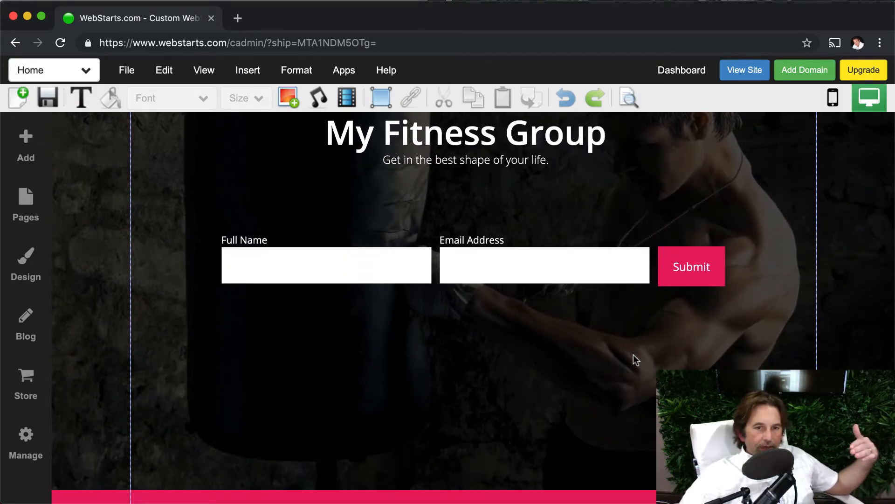
scroll(580, 280, up, 1)
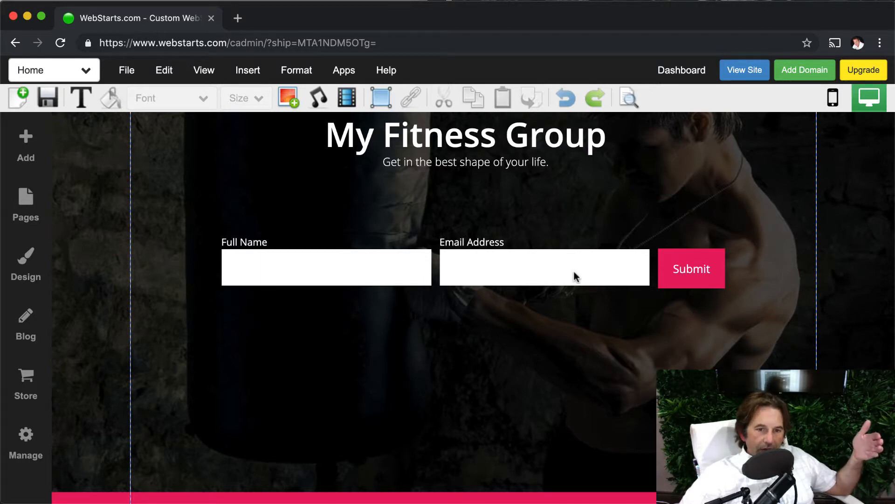
double_click(573, 275)
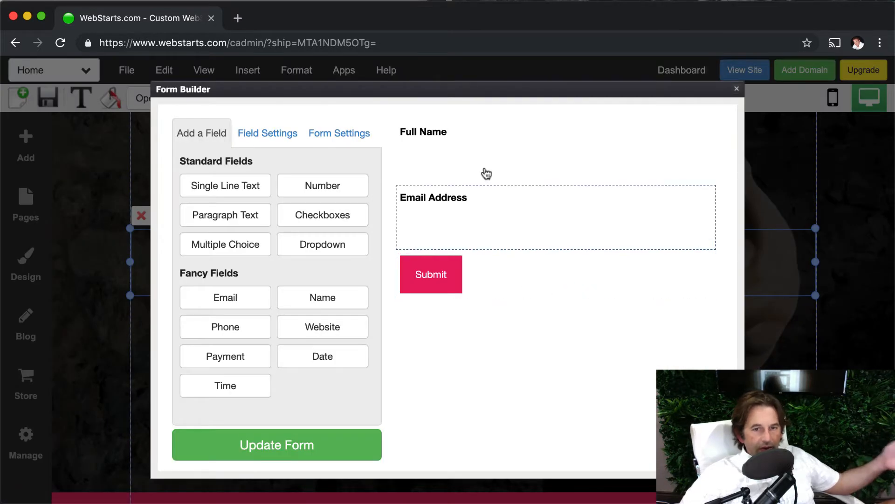
click(509, 240)
click(525, 162)
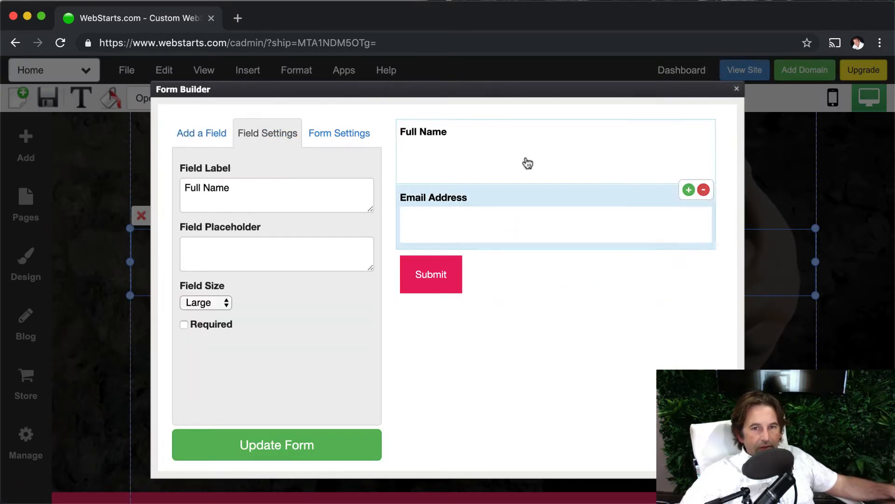
click(702, 191)
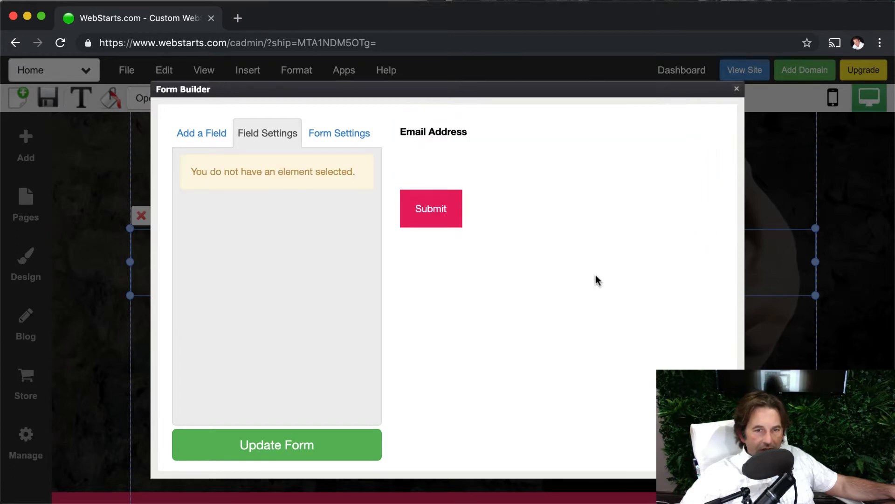
Review the form's submission e-mail setting and set its mailing list to Contacts
click(368, 139)
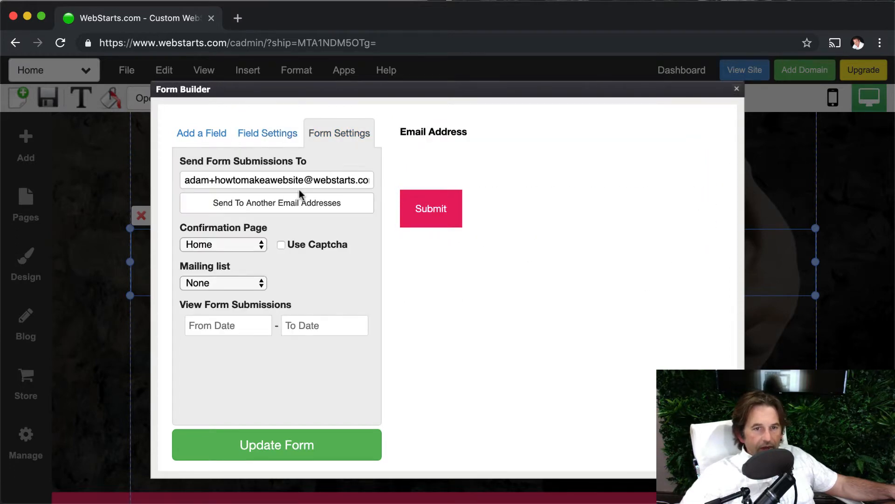
click(290, 181)
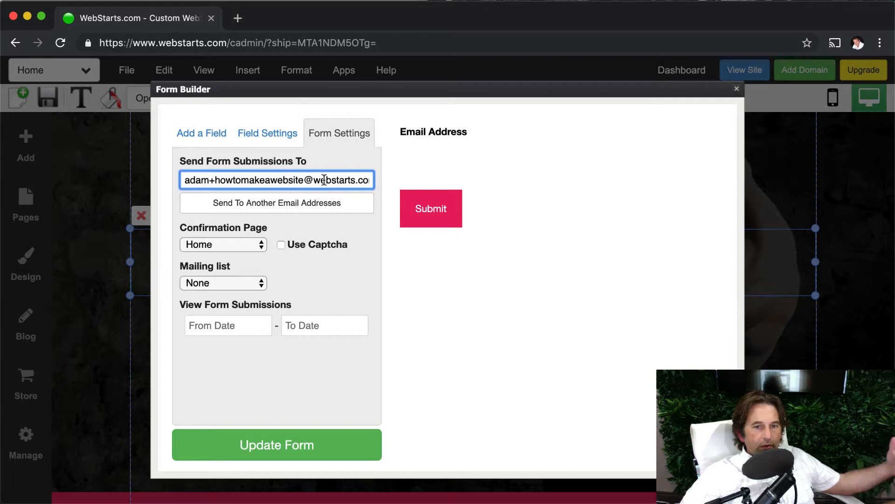
click(262, 284)
click(224, 296)
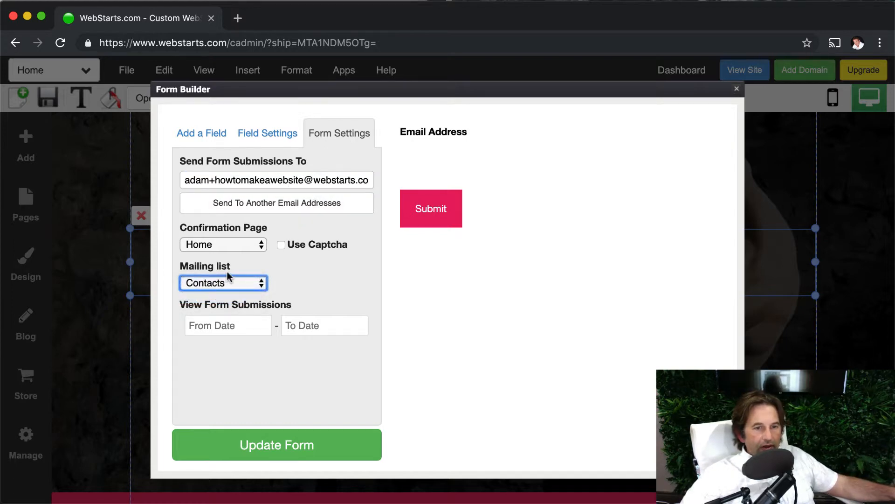
Apply the edited settings to the home page sign-up form and leave the Form Builder
click(302, 294)
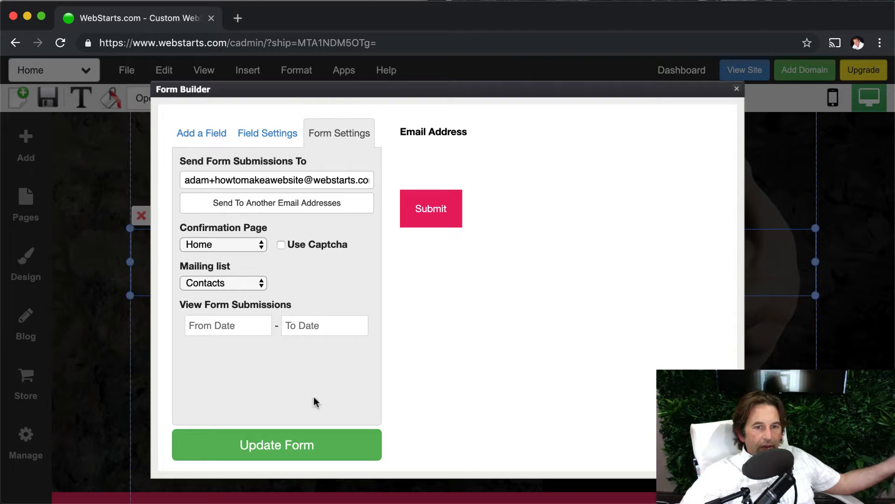
click(325, 446)
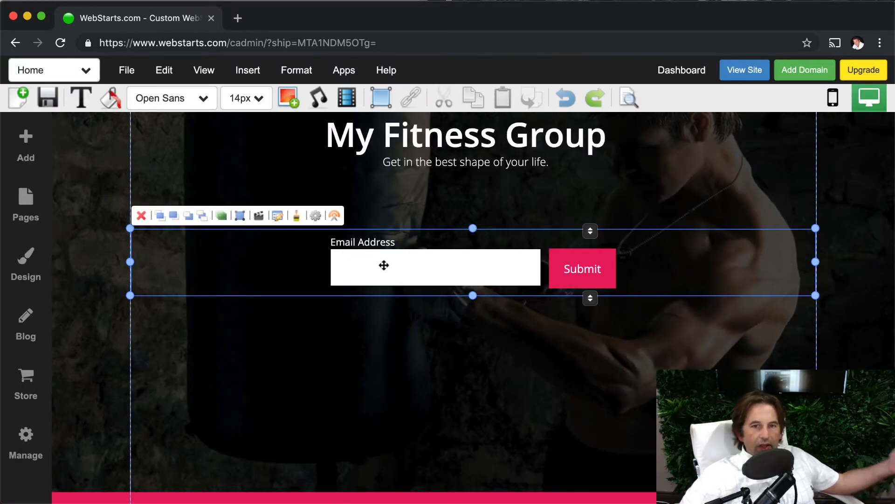
Try the vertical orientation on the sign-up form, return it to Horizontal and keep the field spacing at Center Aligned
click(321, 215)
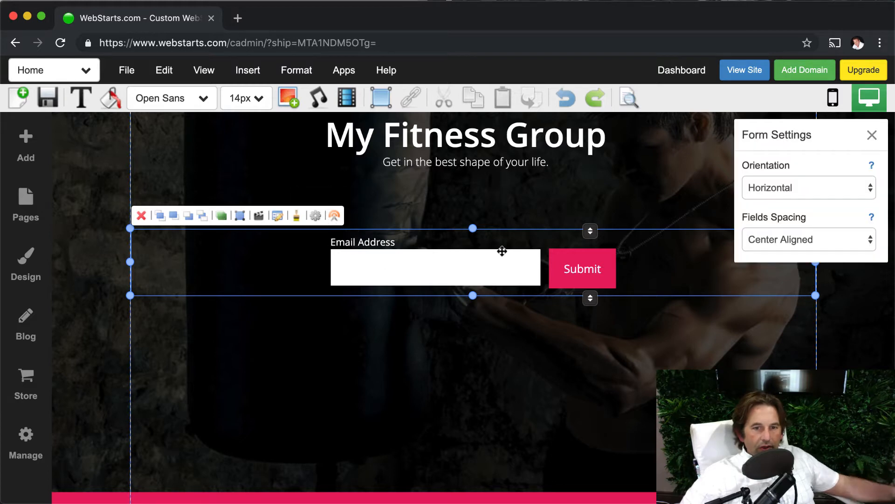
click(774, 192)
click(785, 174)
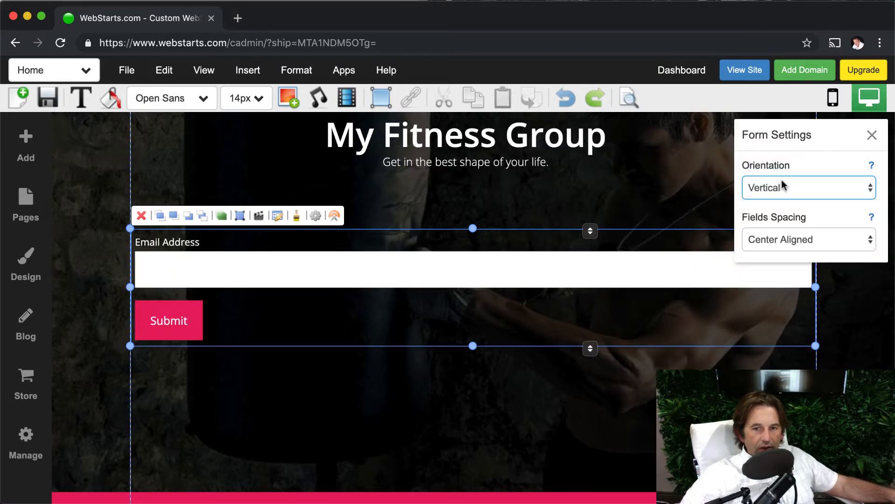
click(782, 181)
click(782, 181)
click(779, 189)
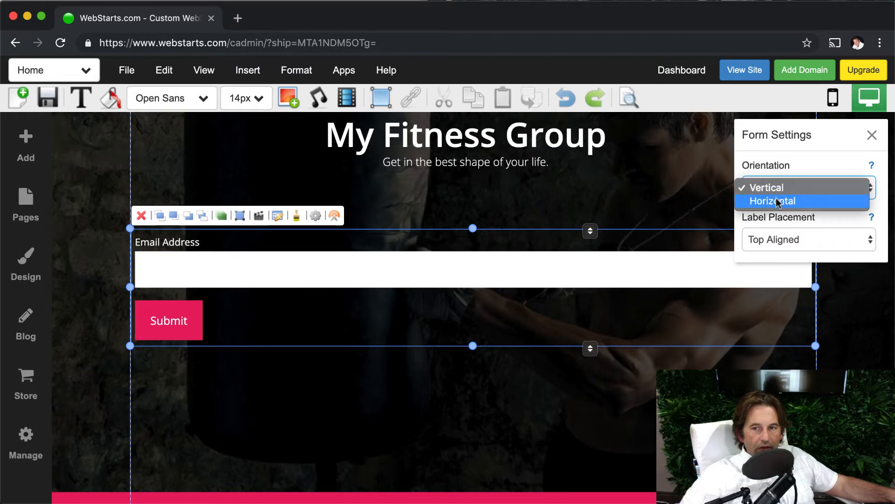
click(776, 200)
click(777, 233)
click(778, 244)
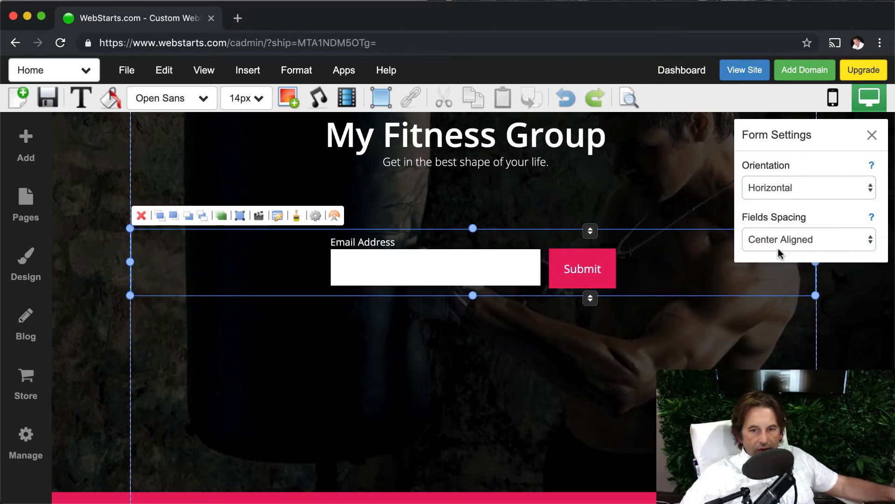
click(780, 243)
click(710, 206)
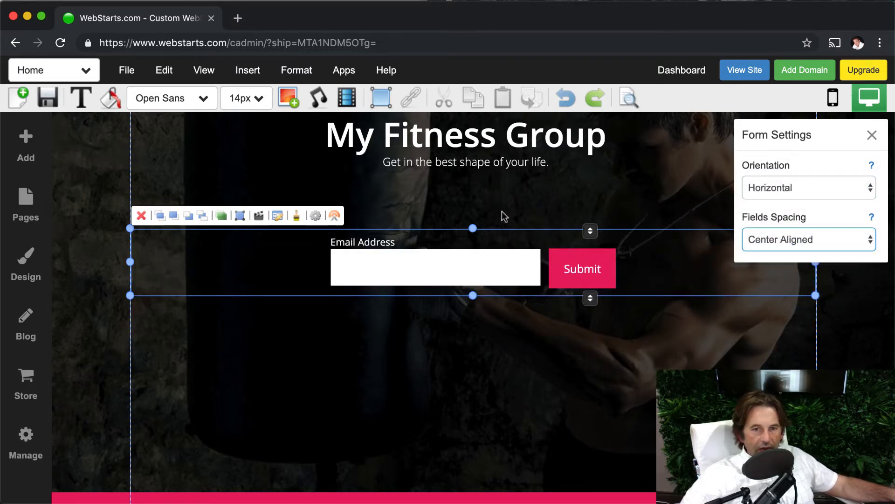
Examine the sign-up form's custom style options for labels and input fields, and leave without changing them
click(297, 216)
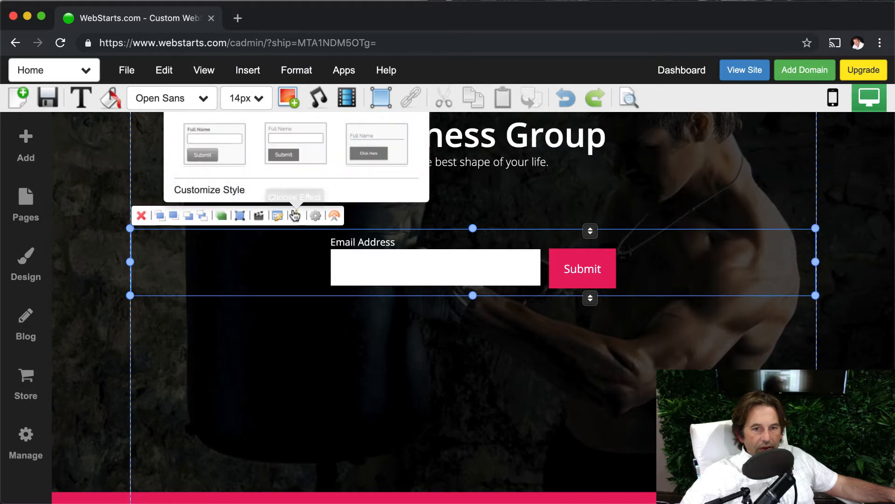
click(229, 190)
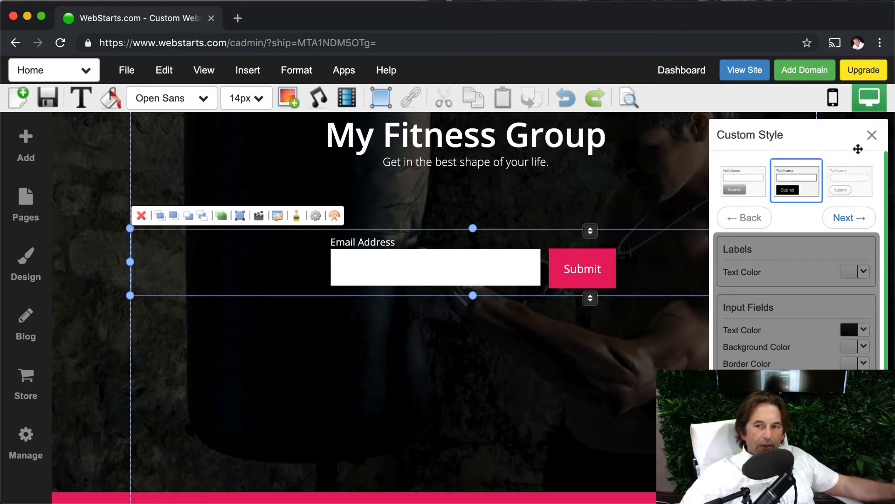
click(871, 136)
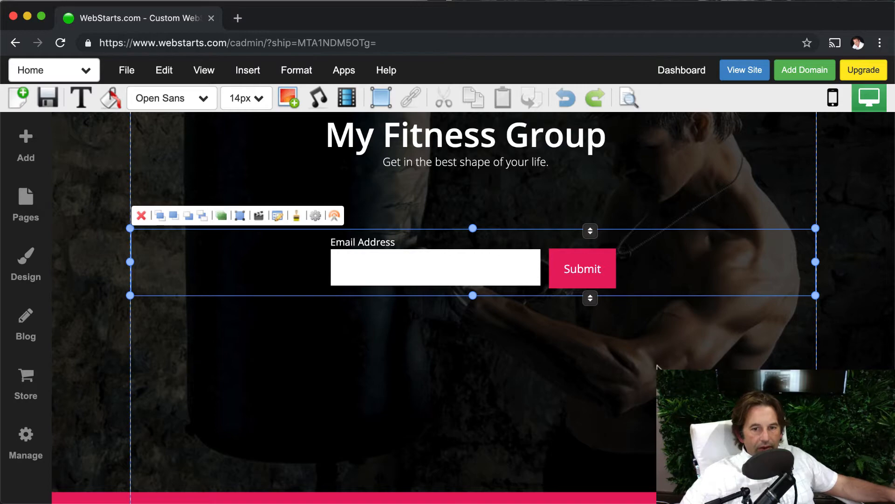
Look over the home page, save it without sharing, and view the published site before returning to the editor
scroll(655, 367, down, 1)
scroll(657, 367, up, 1)
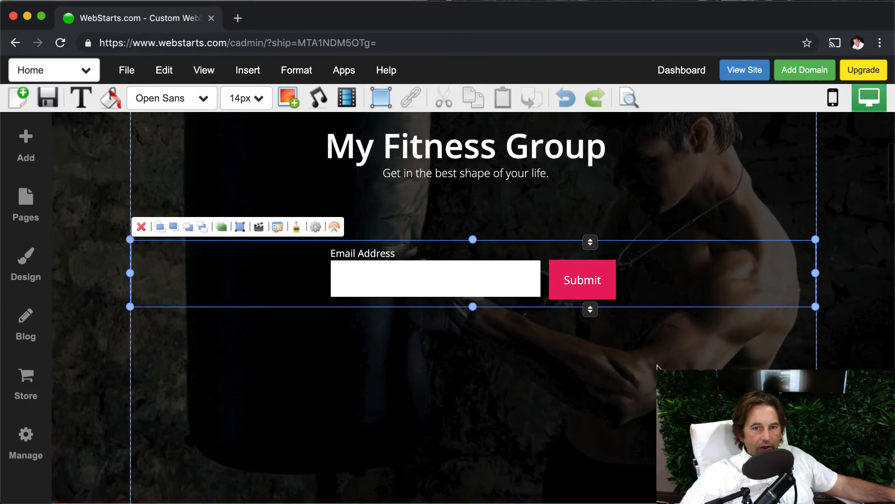
scroll(658, 367, down, 5)
scroll(657, 367, down, 8)
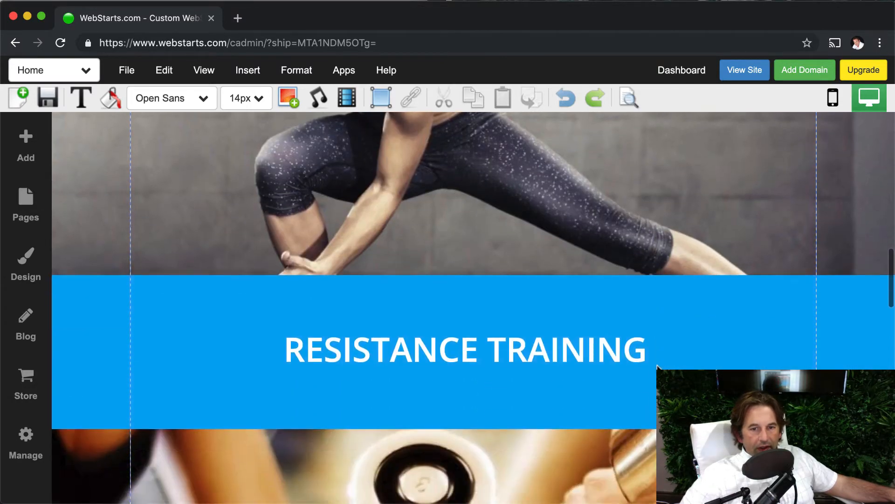
scroll(658, 367, up, 10)
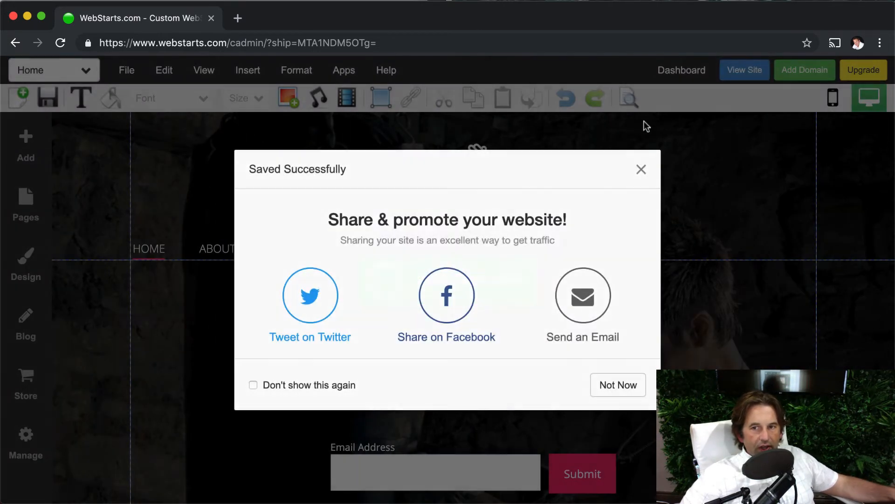
click(640, 170)
click(743, 73)
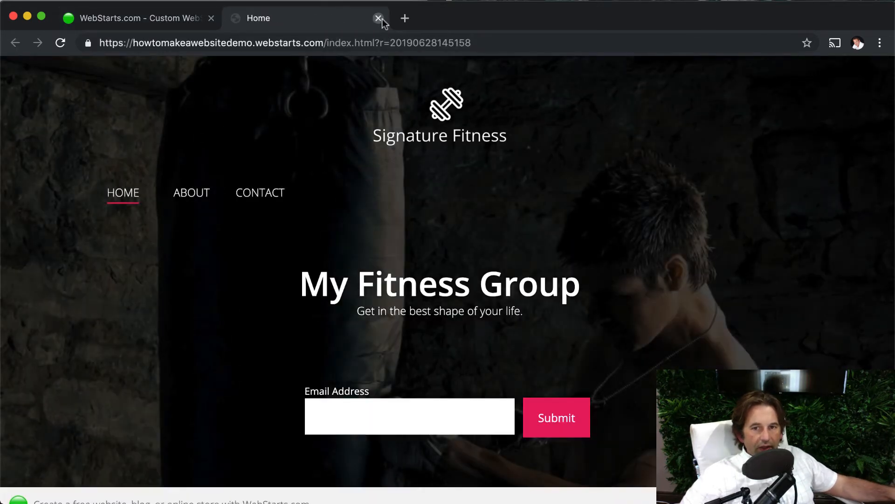
click(379, 18)
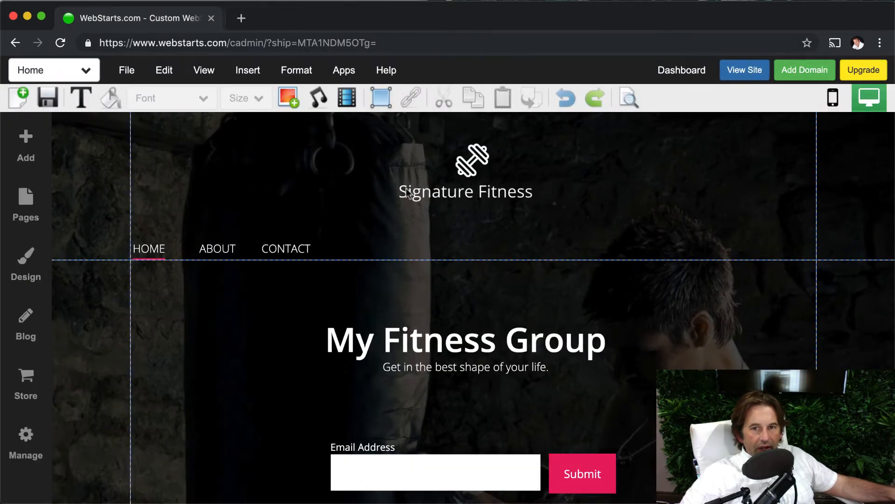
Start adding a domain to the site and search for howtomakeawebsitedemo.com as a new domain name
click(814, 72)
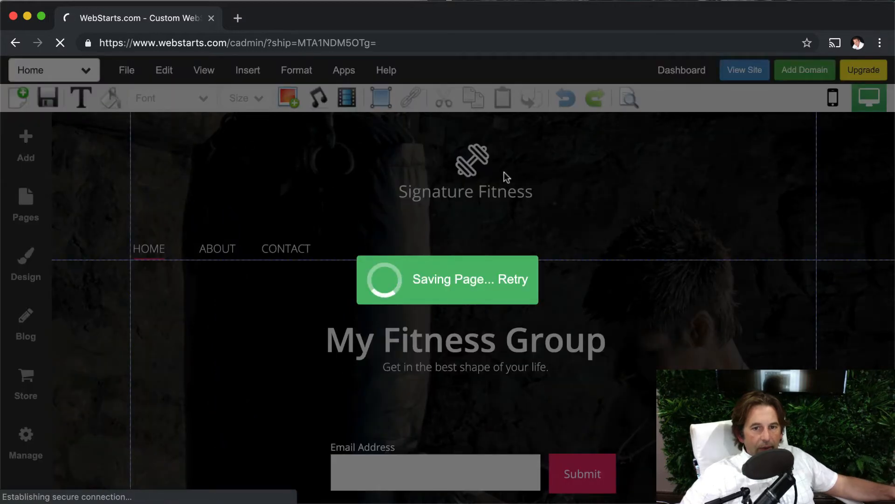
click(437, 303)
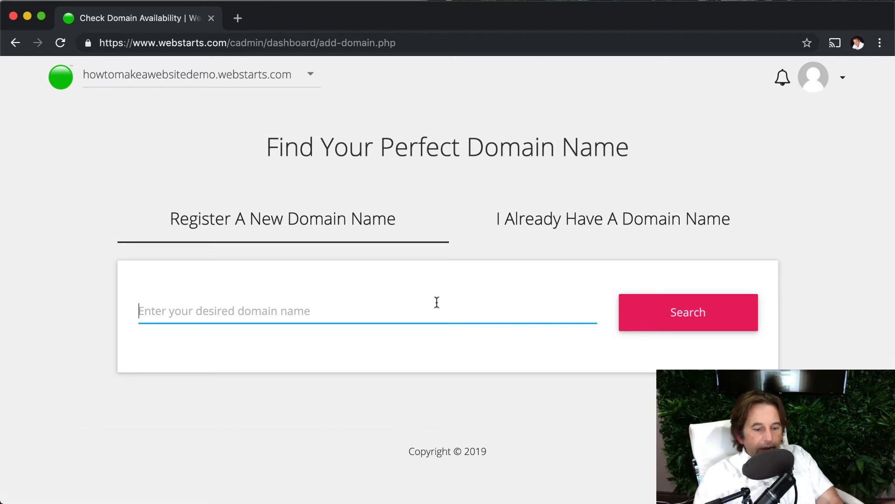
text(howt)
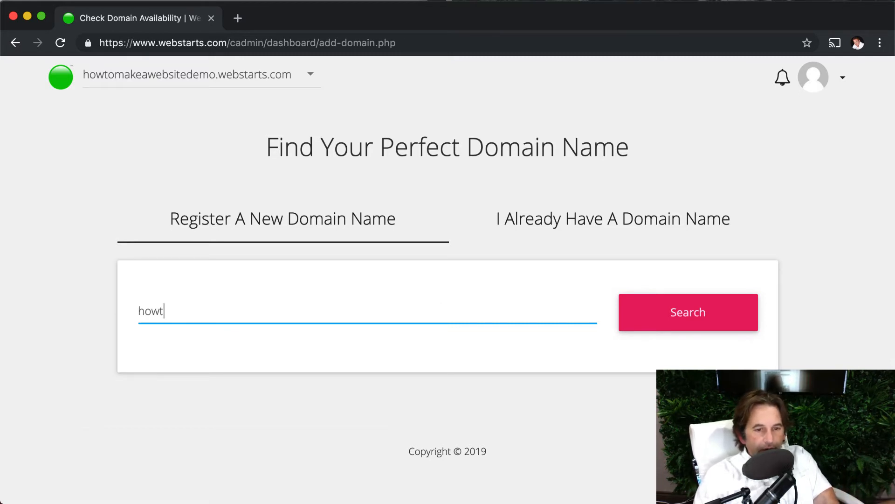
text(omakeawebsite)
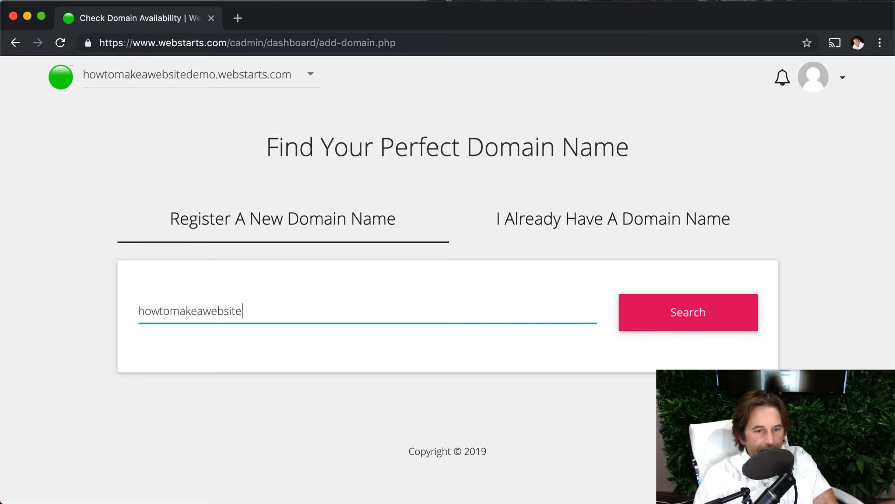
text(demo.com)
key(Return)
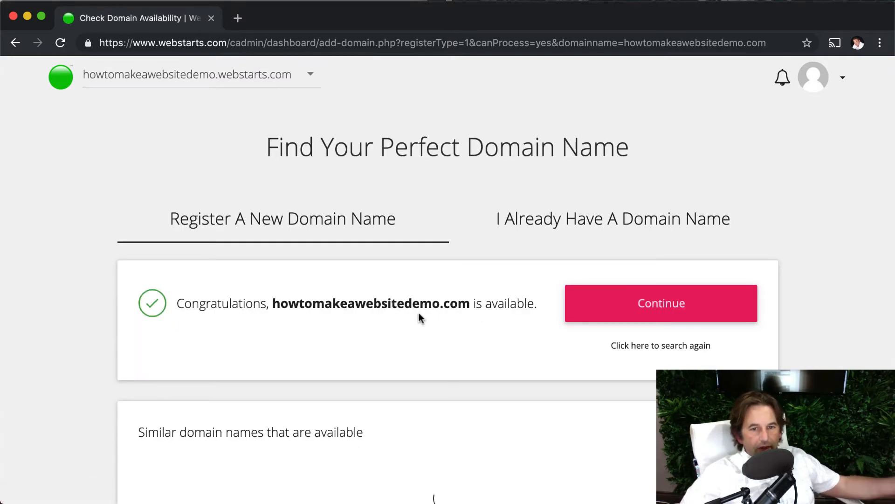
Continue with howtomakeawebsitedemo.com to examine the Pro Plus and Business + Ecommerce plans, and return to the domain search without choosing one
drag(177, 304, 386, 327)
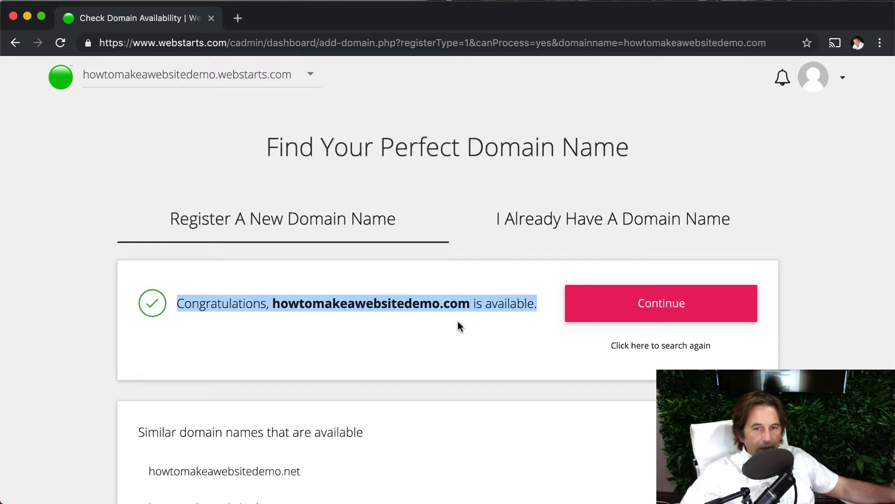
click(585, 315)
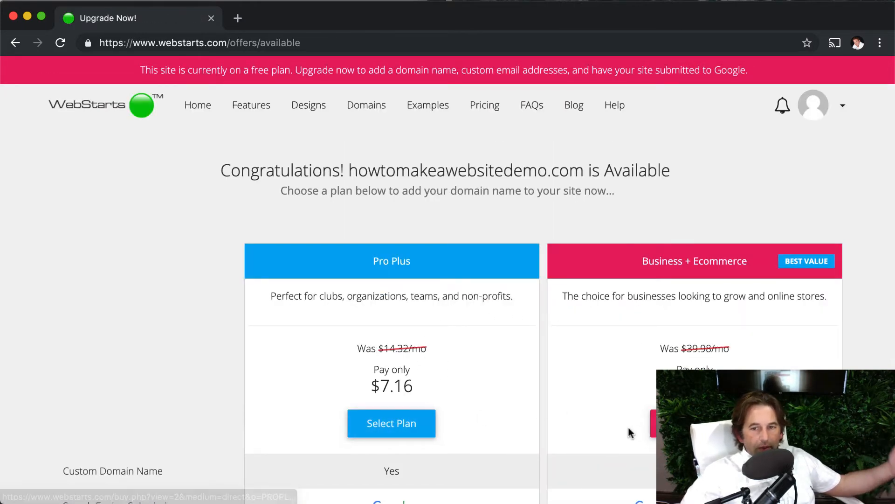
scroll(628, 427, down, 2)
scroll(629, 427, up, 2)
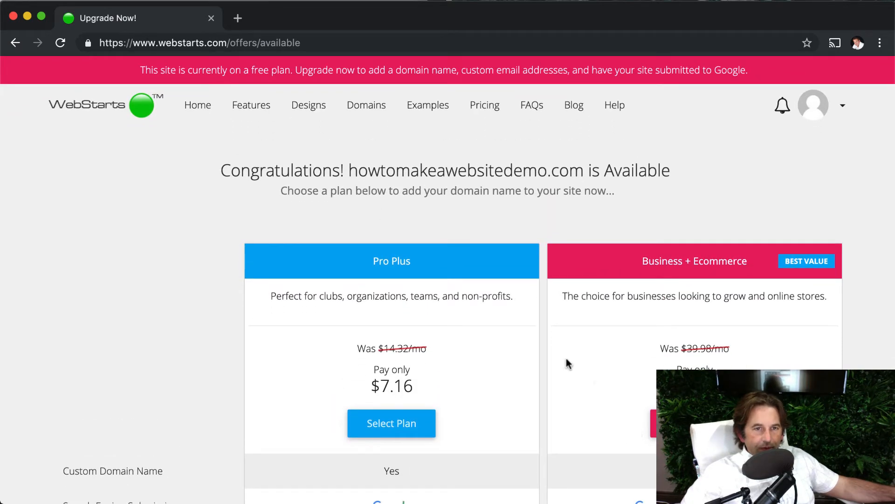
click(21, 44)
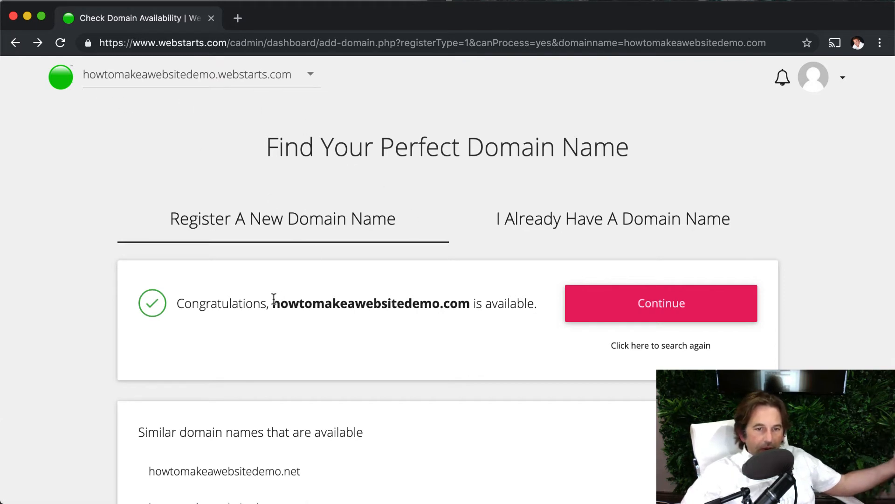
Examine the option for connecting an already owned domain name without entering one
drag(272, 302, 479, 308)
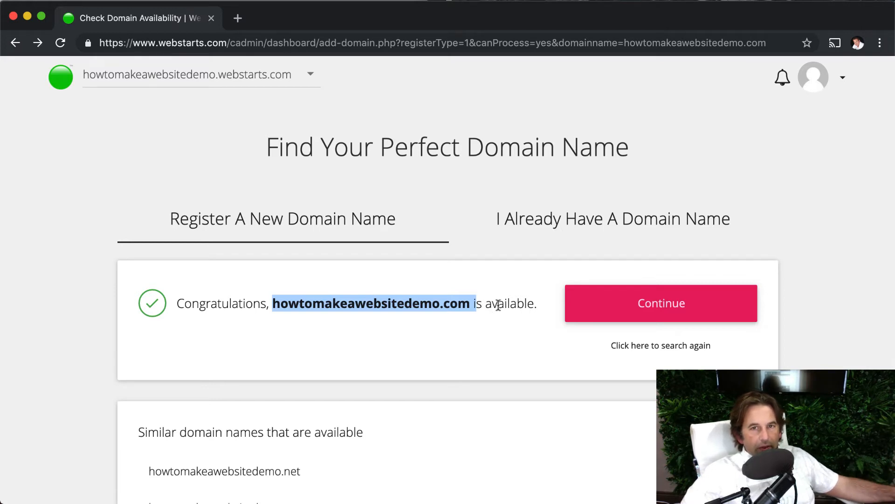
click(545, 227)
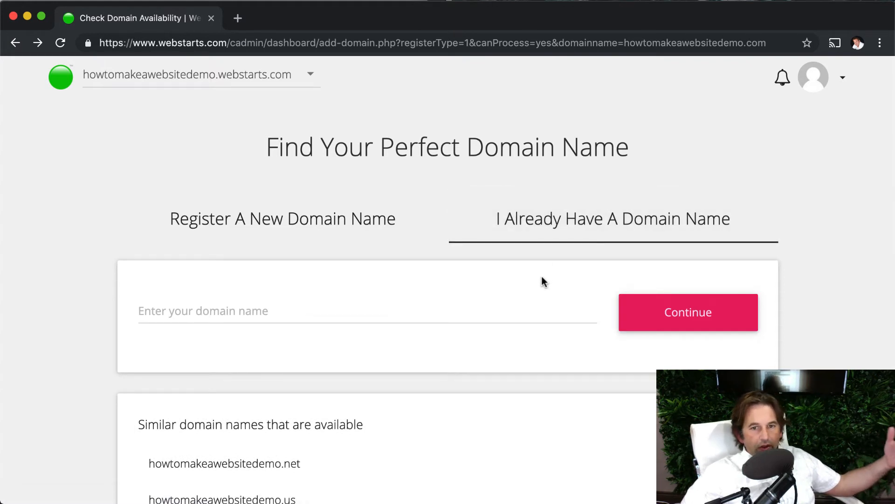
click(502, 310)
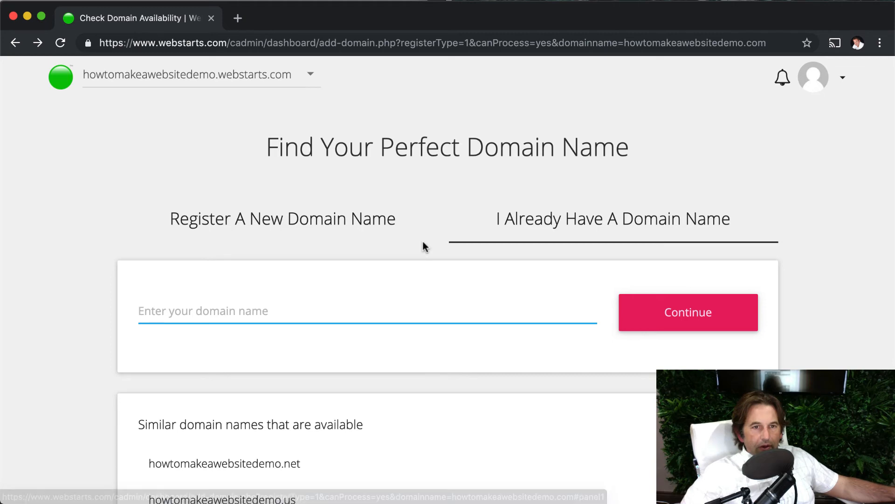
Open the dashboard of the howtomakeawebsitedemo.webstarts.com site and examine its site link, domain and upgrade options, and management tools
click(51, 84)
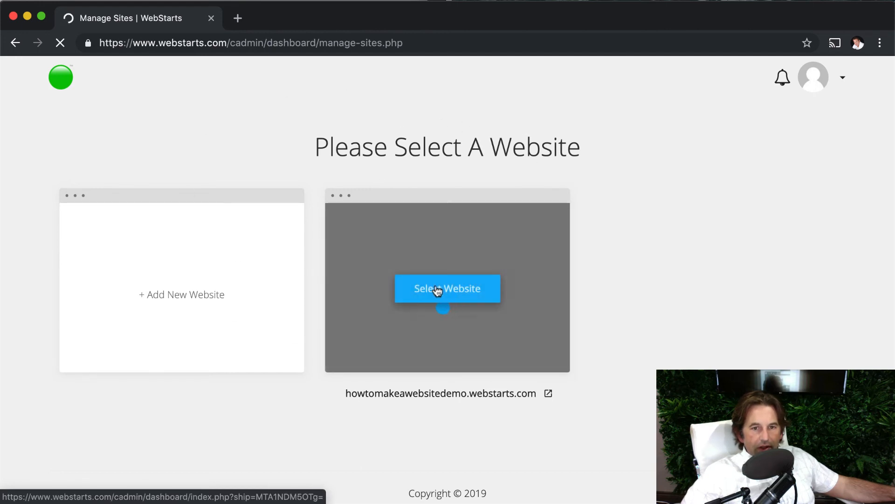
click(437, 290)
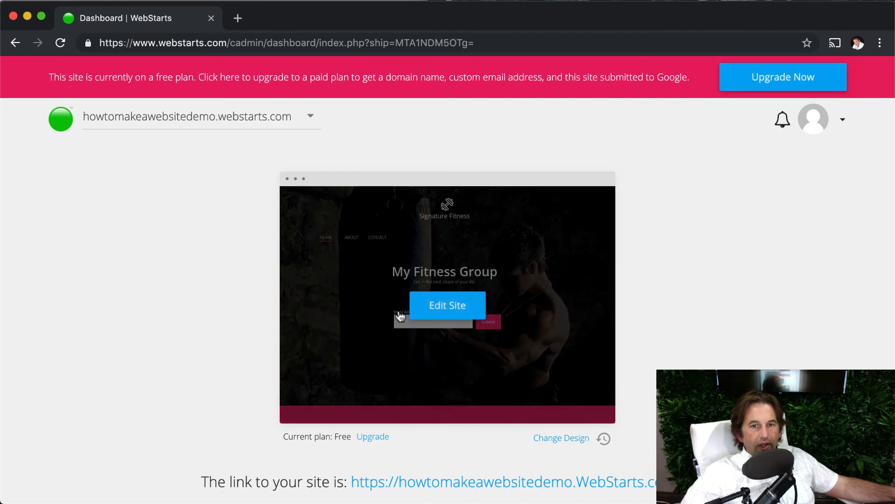
scroll(660, 363, down, 10)
scroll(659, 363, up, 5)
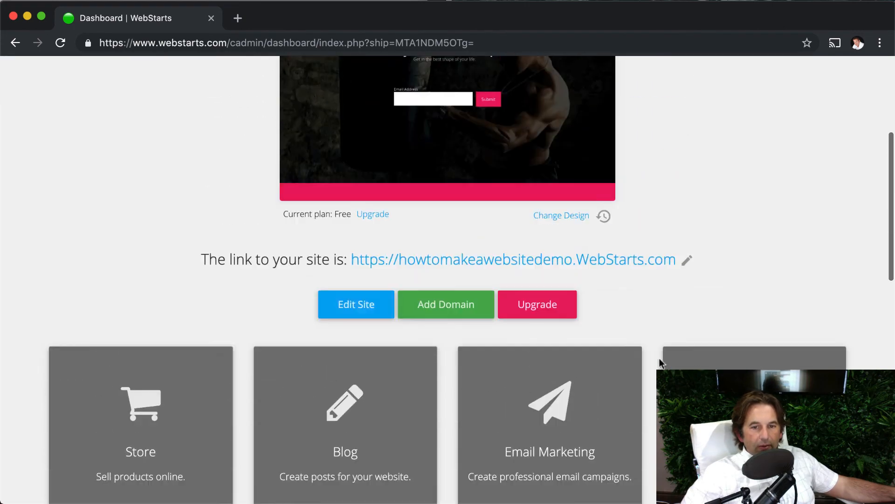
scroll(660, 363, up, 5)
scroll(651, 363, down, 5)
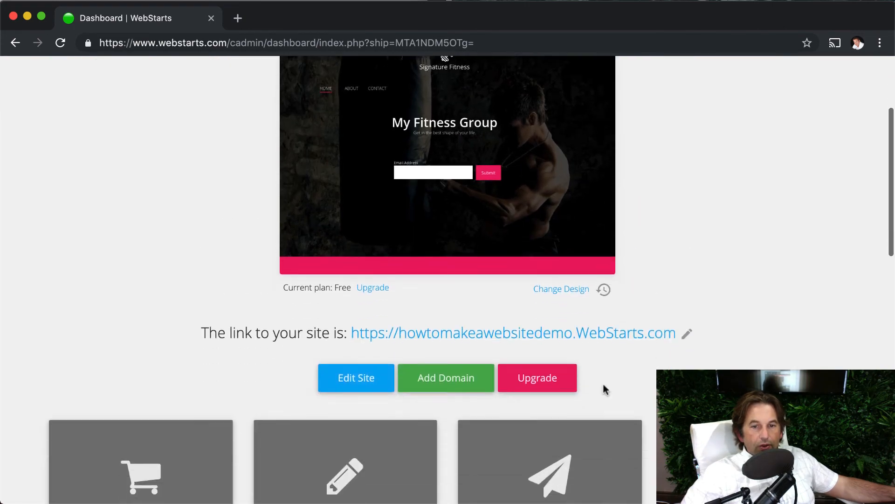
scroll(356, 413, up, 6)
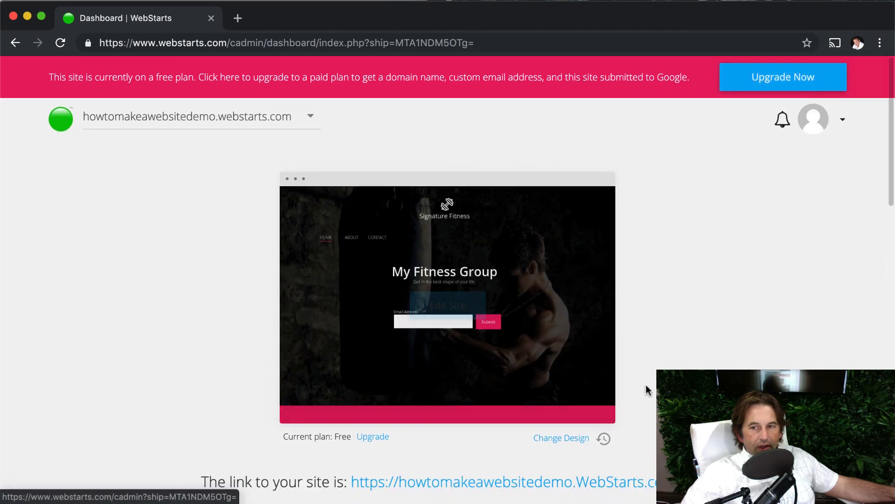
scroll(639, 386, down, 5)
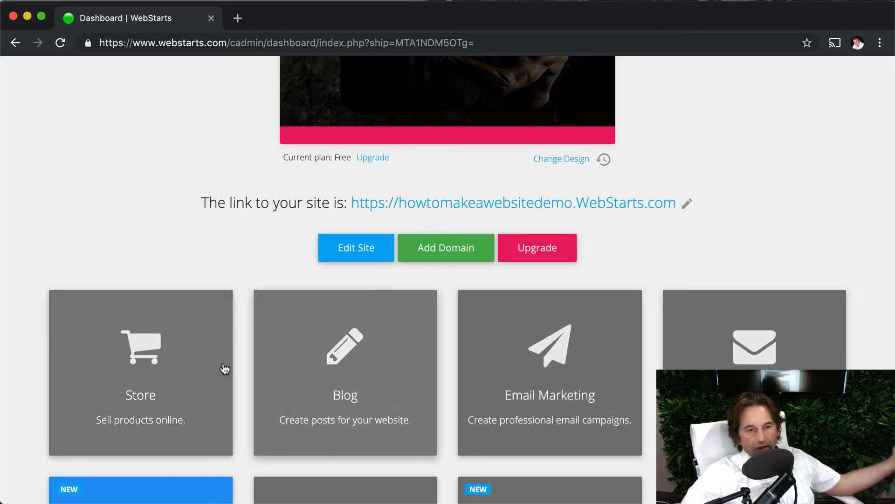
scroll(225, 368, down, 5)
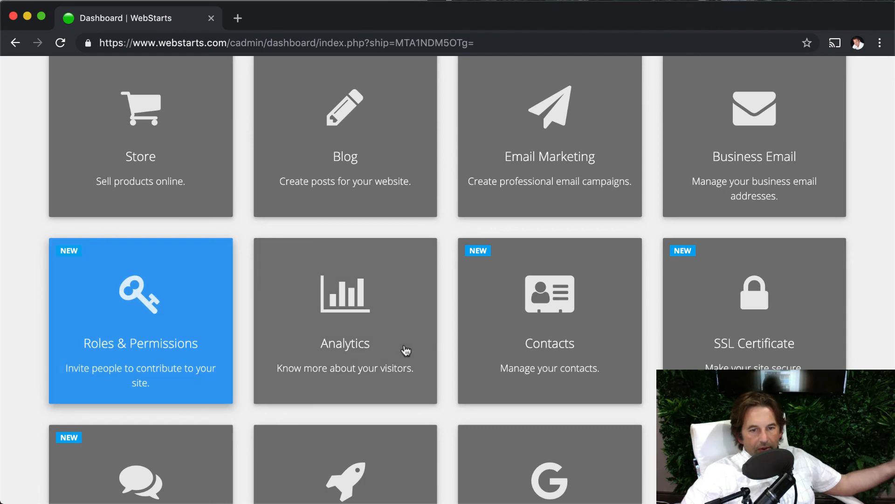
scroll(395, 350, up, 10)
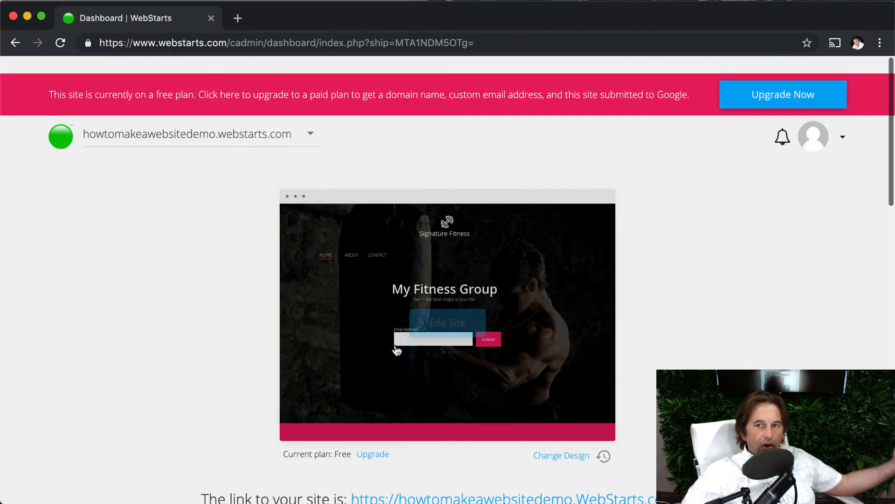